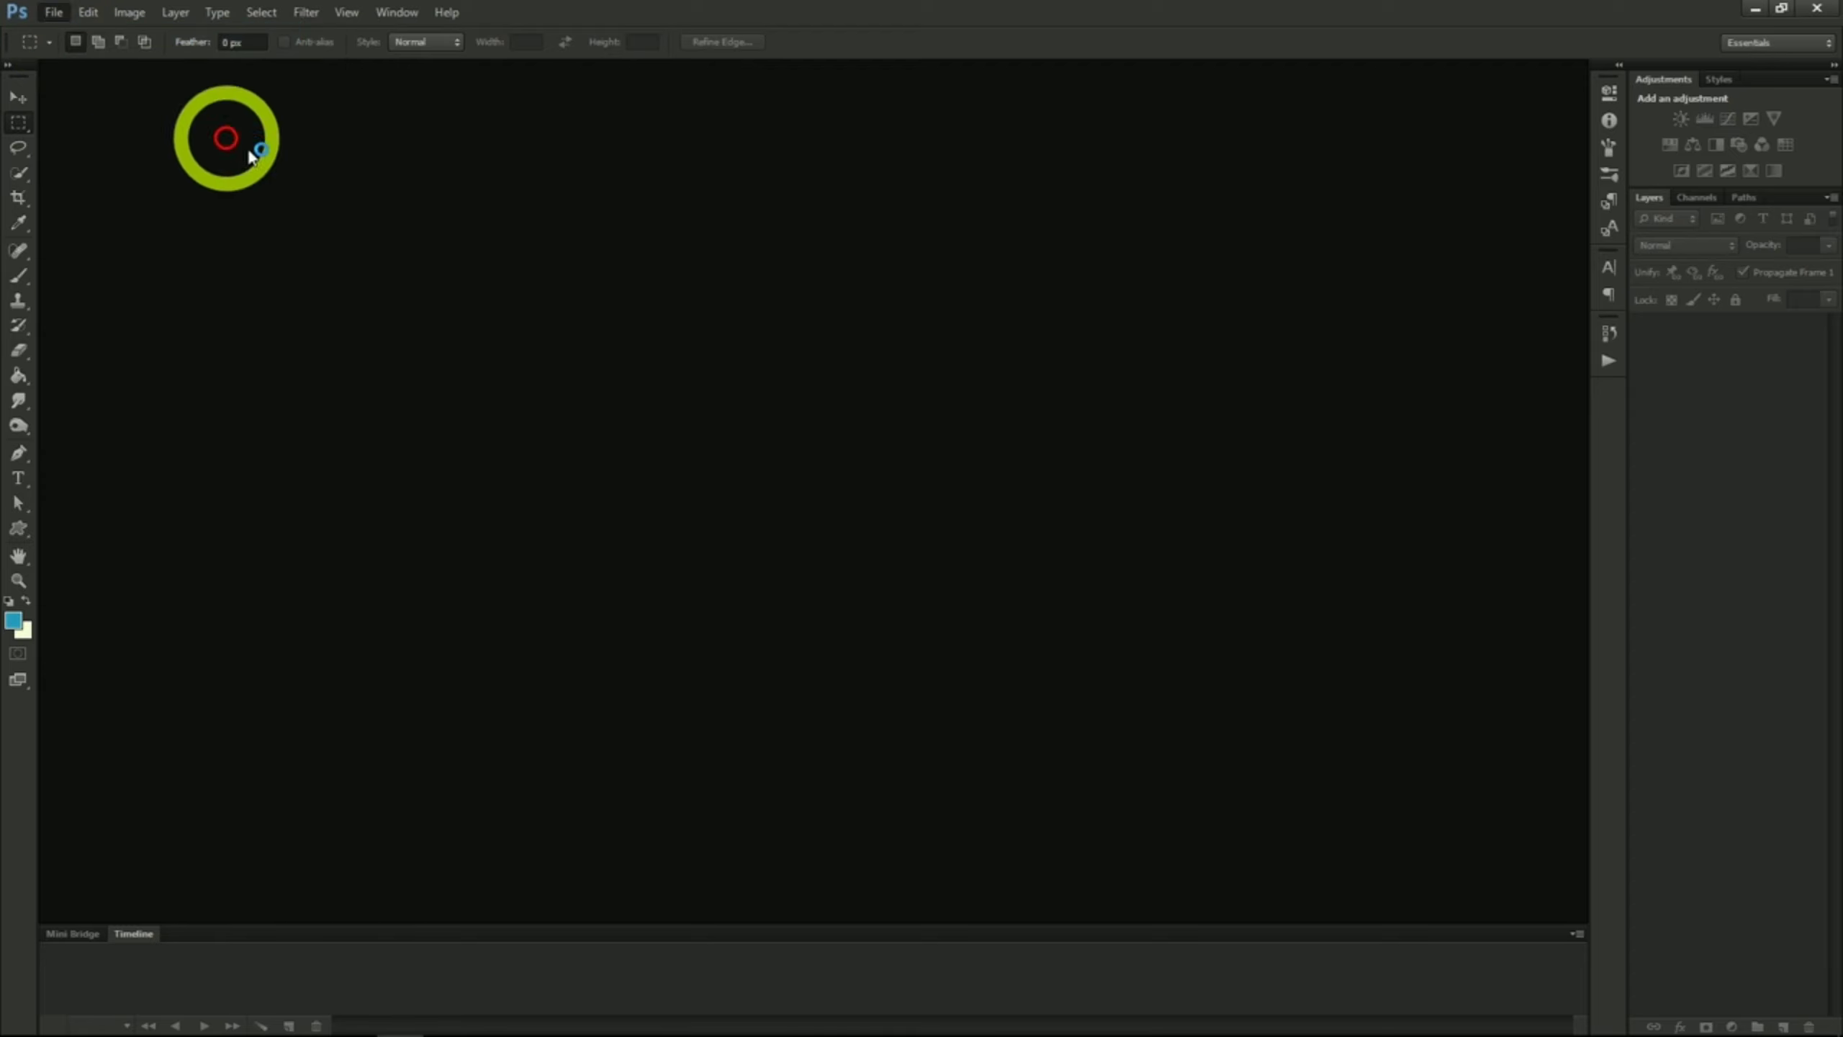
Step: Create a new 970 by 90 pixel document at 72 pixels/inch in RGB Color with a transparent background
double_click(682, 422)
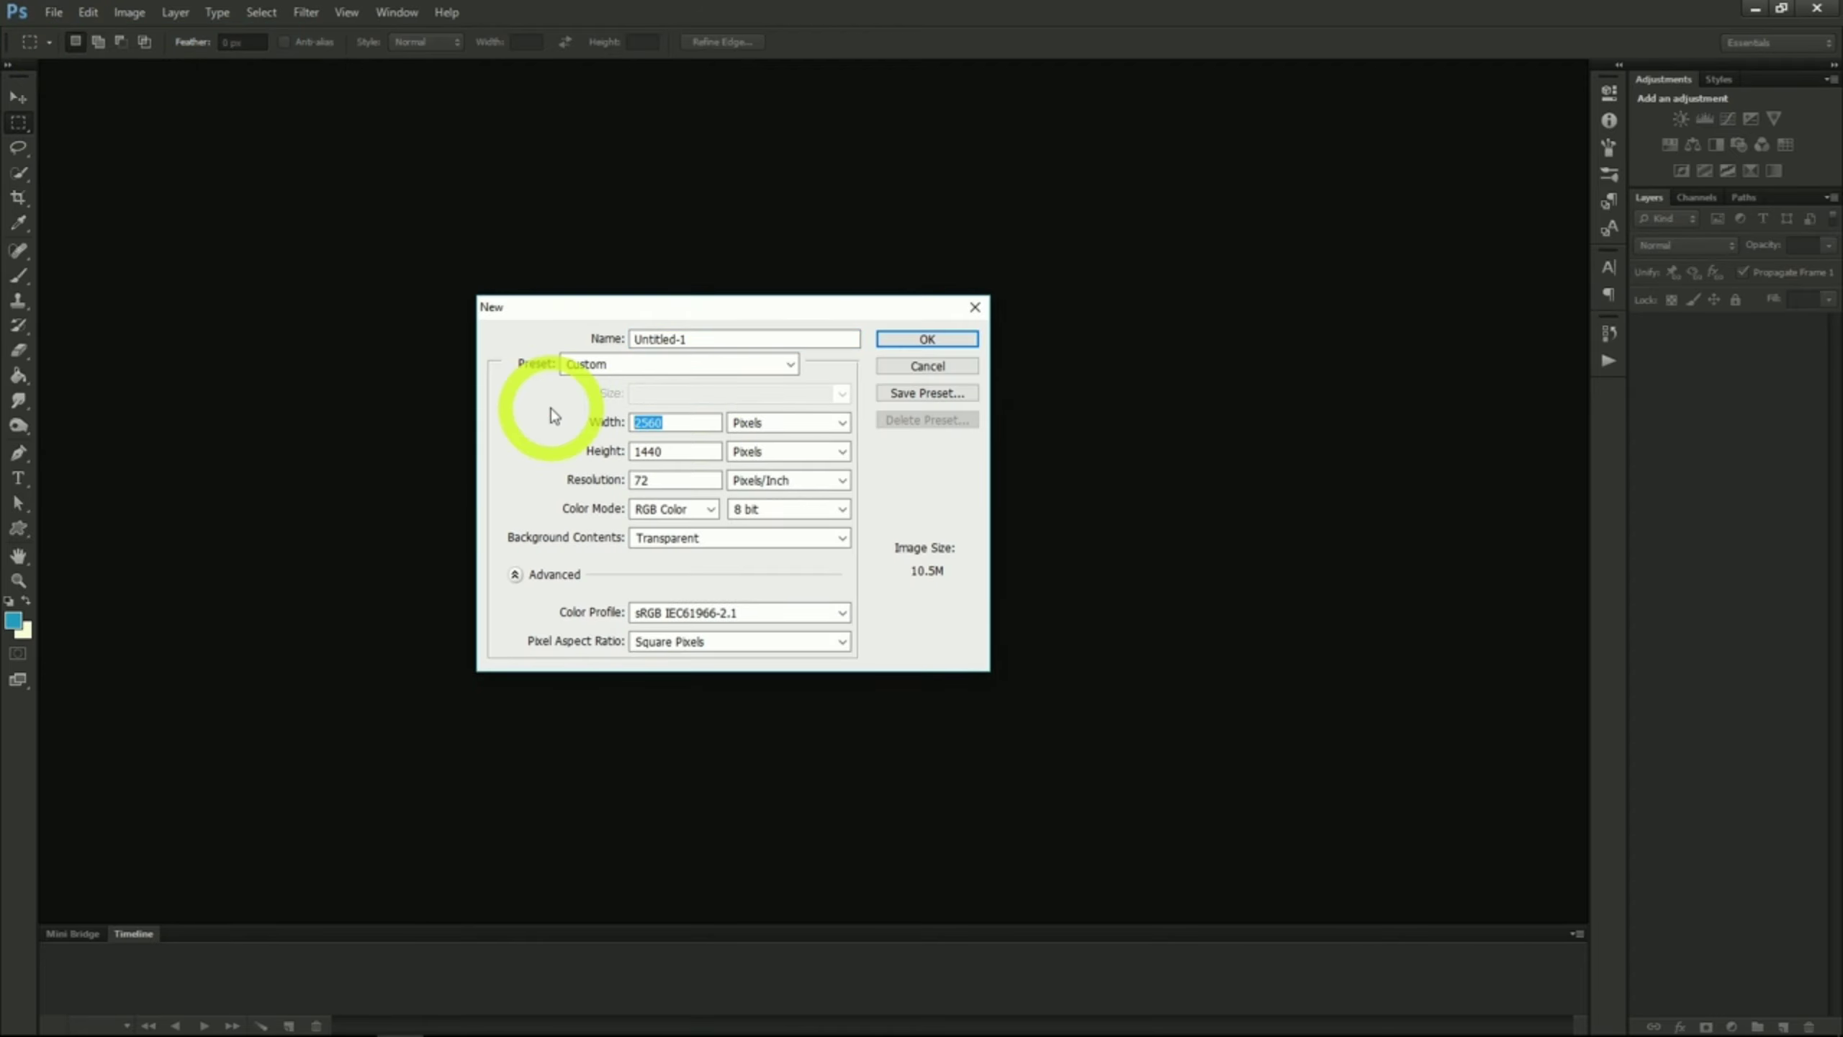
text(970)
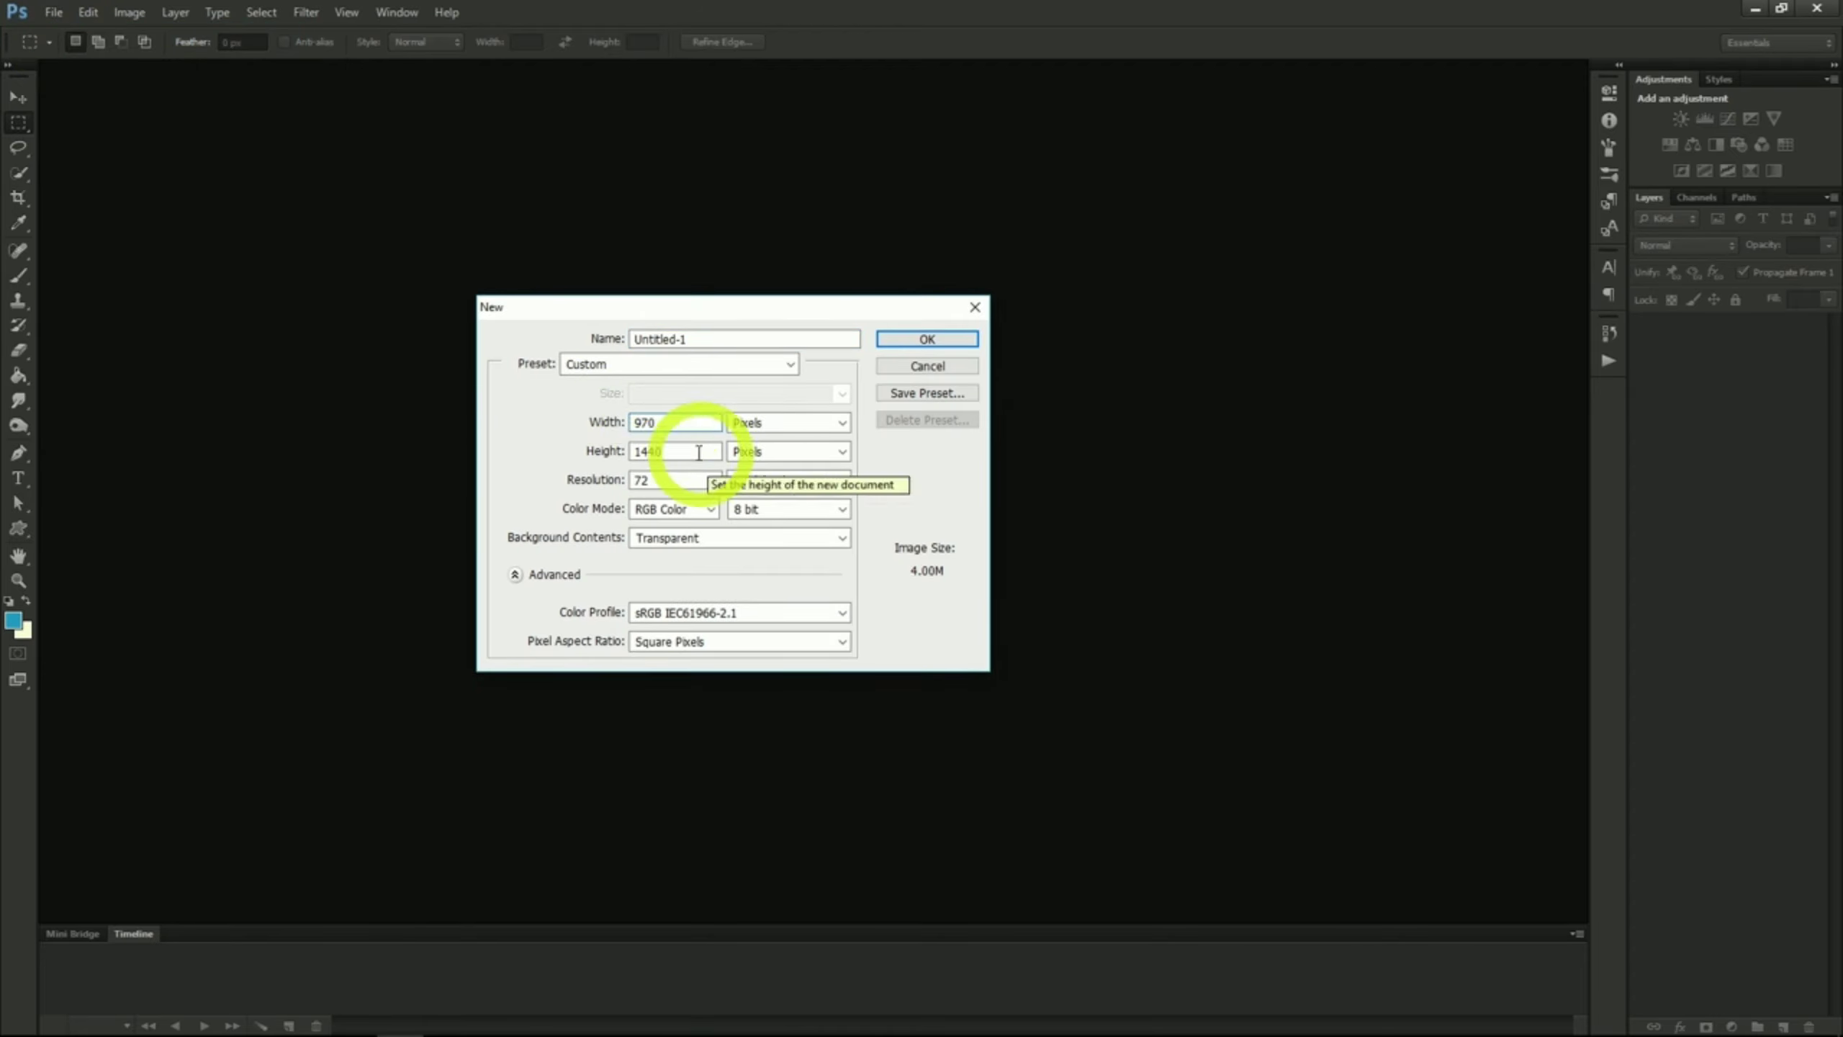
drag(673, 453, 581, 454)
text(90)
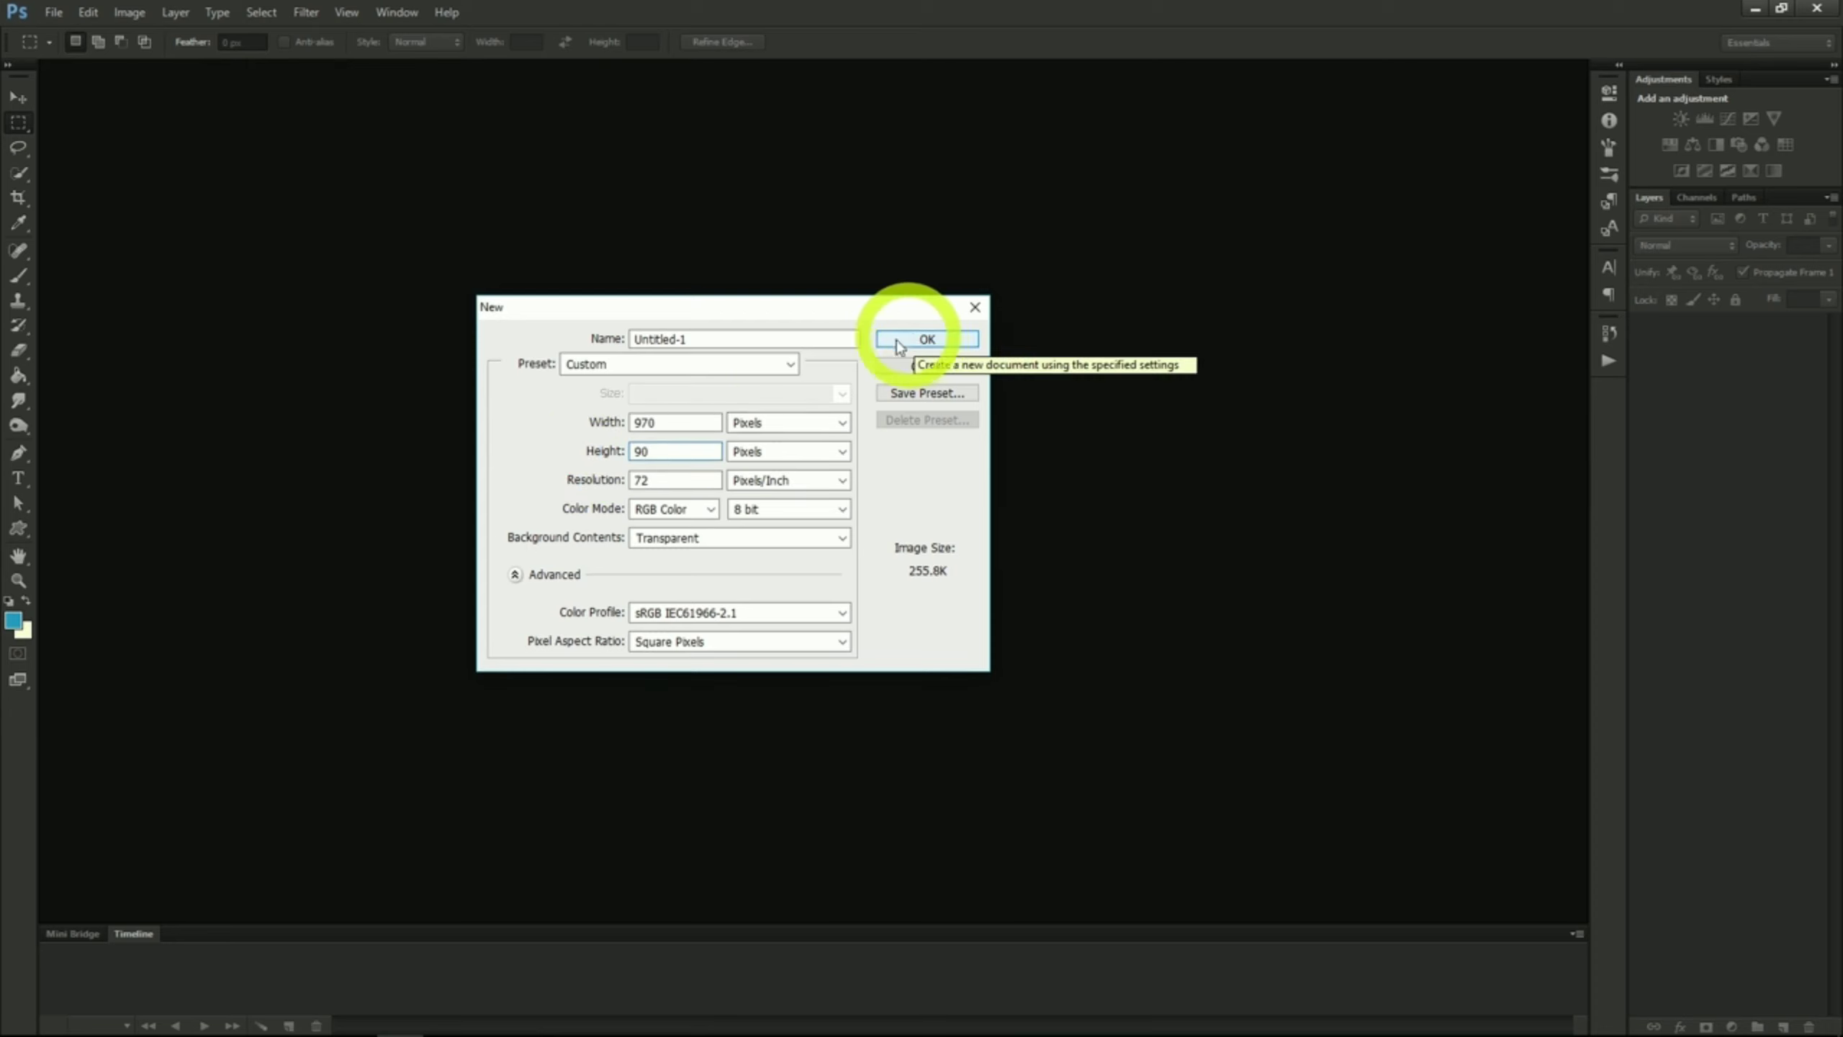
click(684, 424)
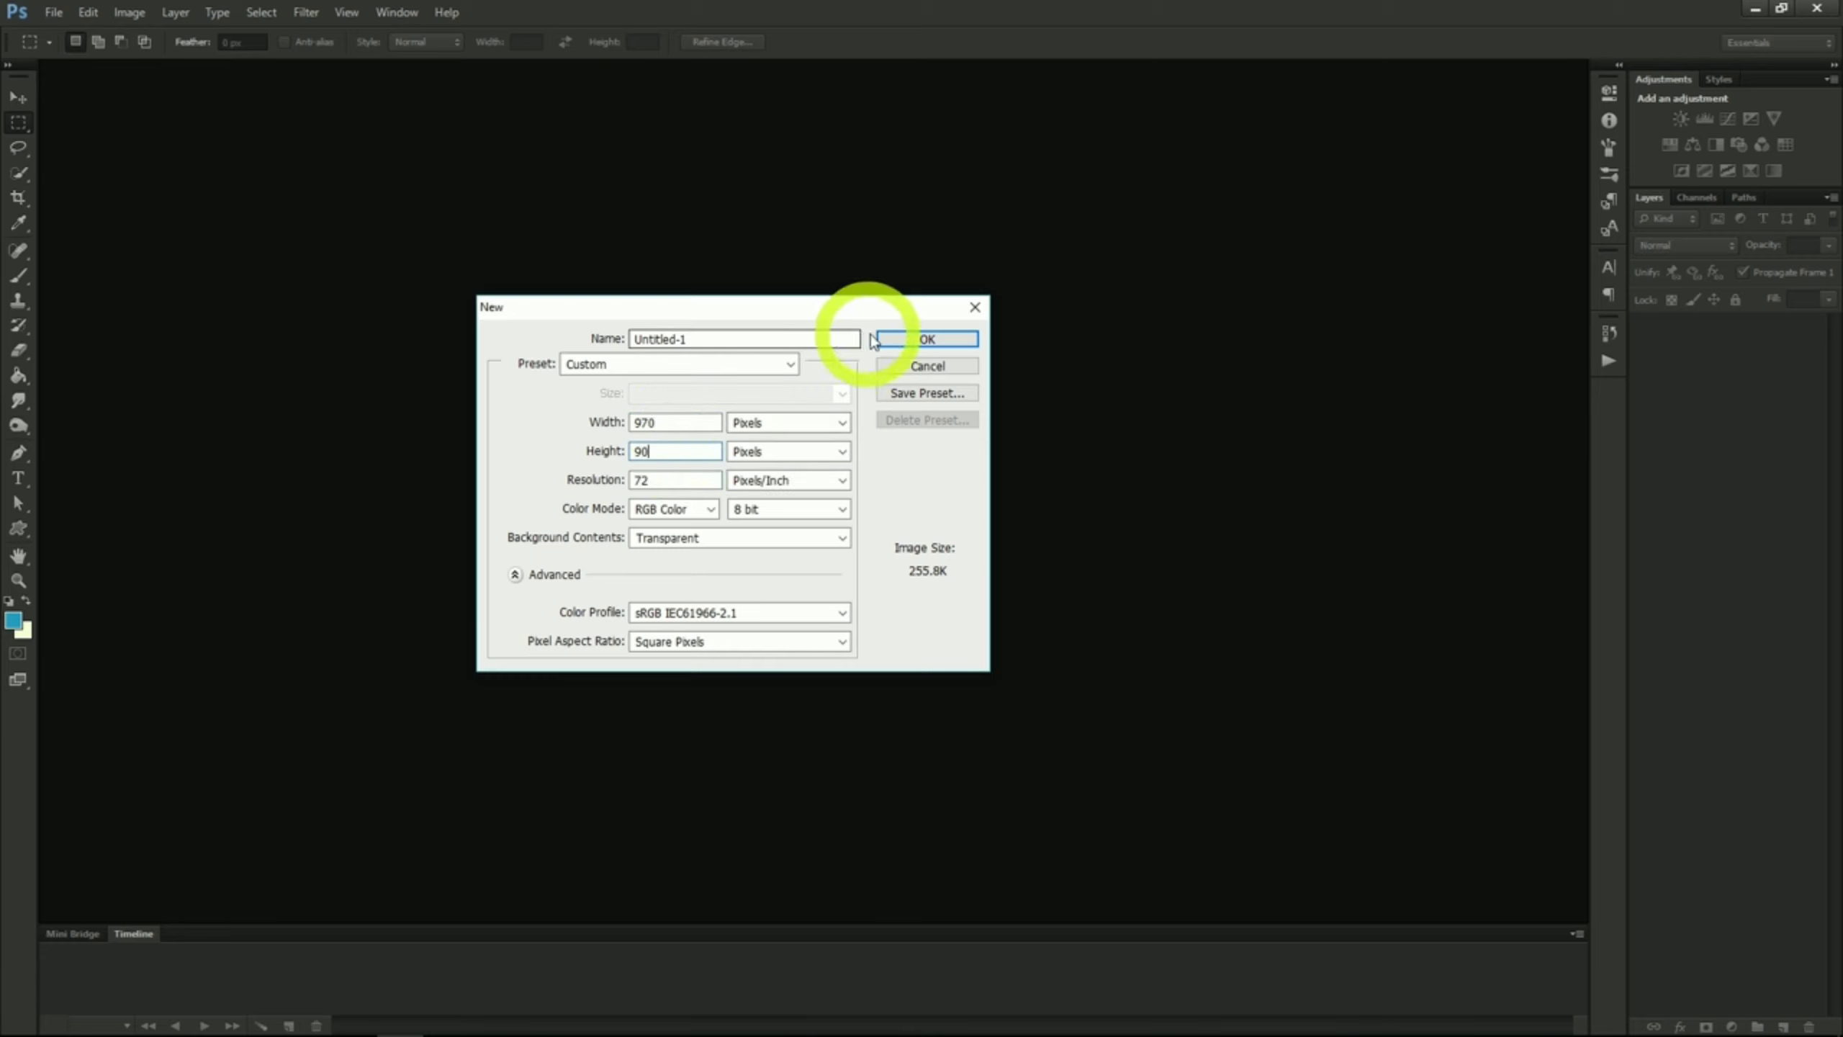
click(897, 337)
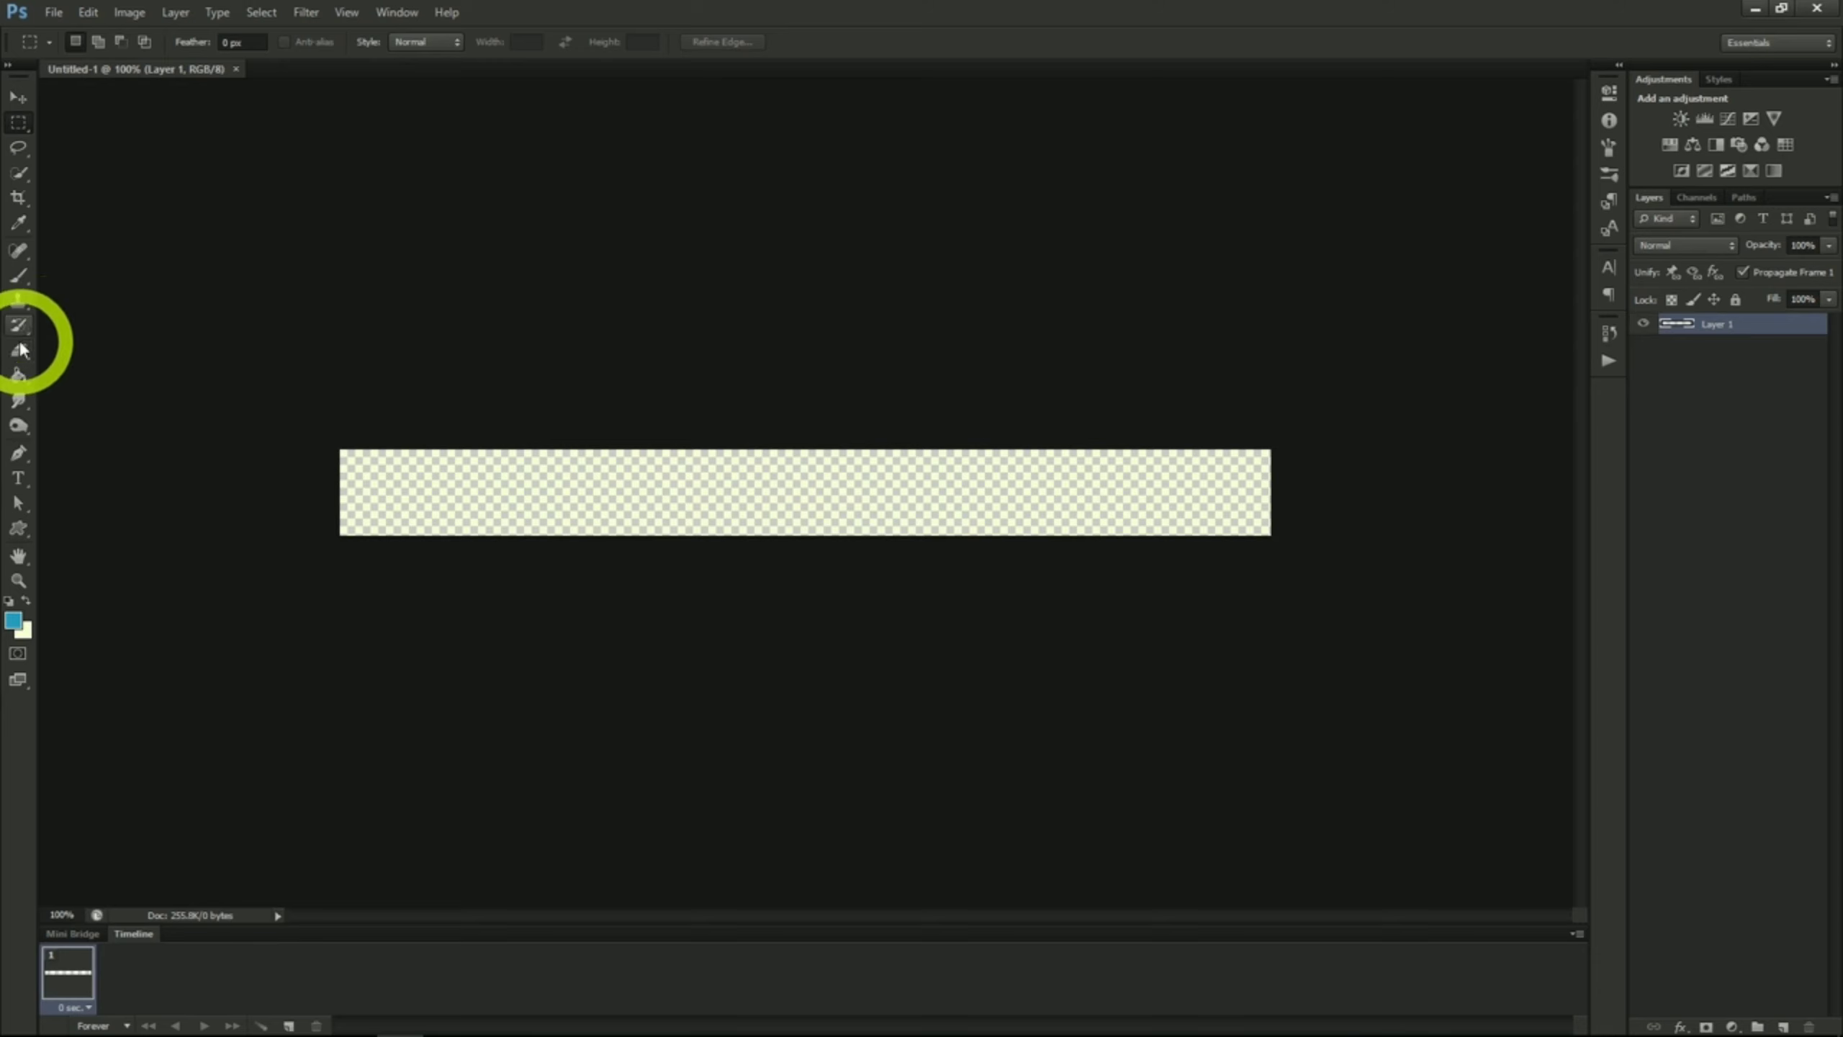
Step: Swap the foreground and background colours and fill the whole empty canvas with the off-white colour using the Paint Bucket
click(18, 375)
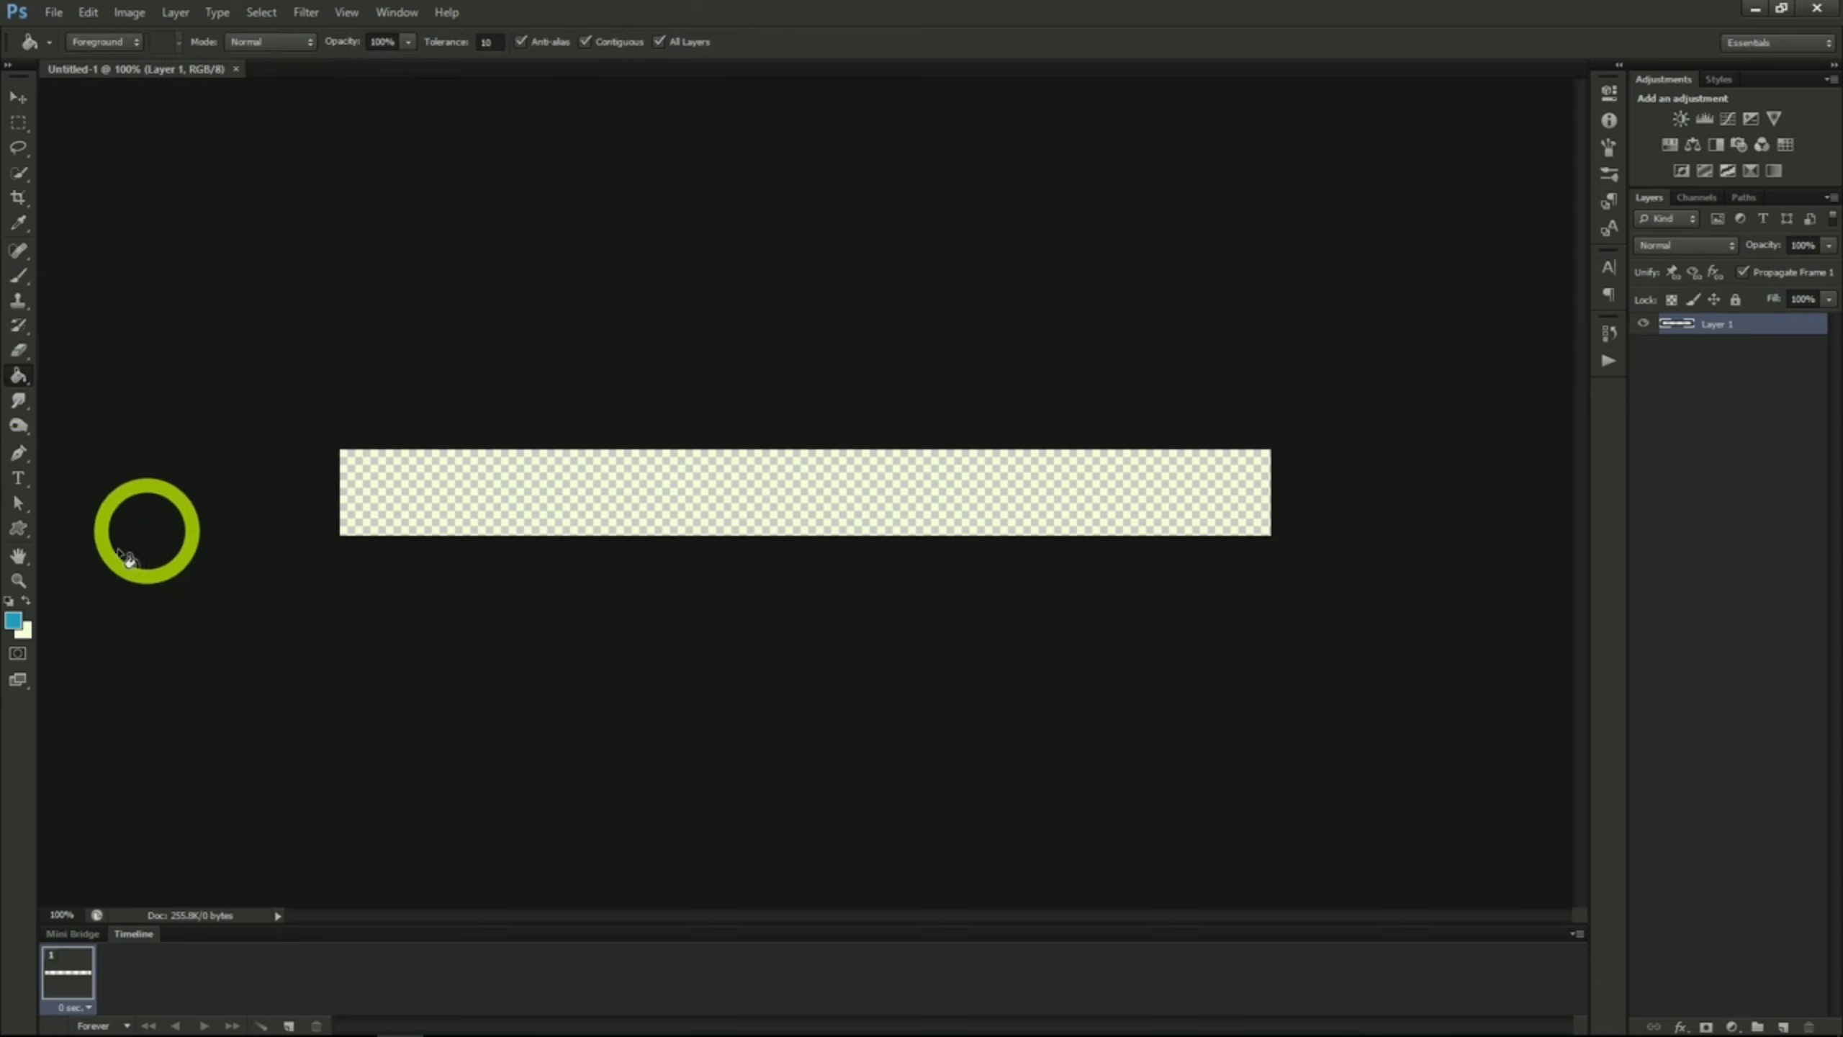
click(26, 602)
click(404, 485)
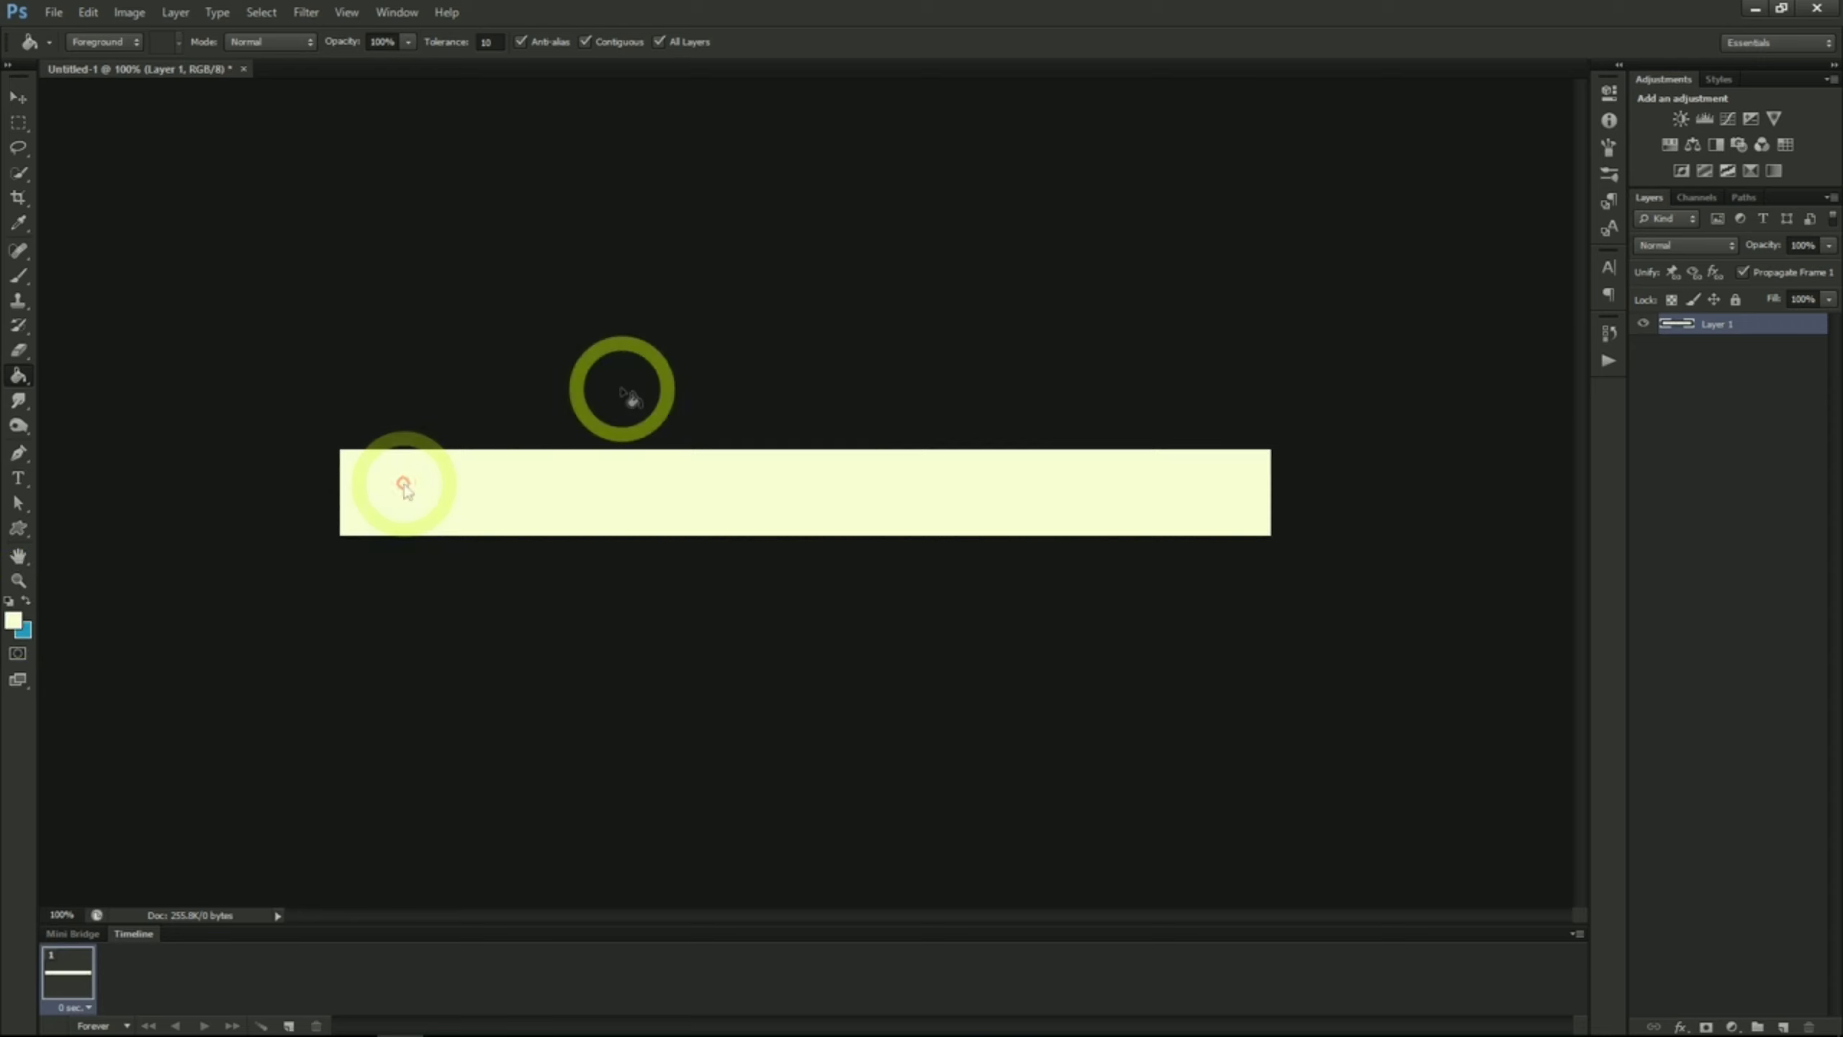
Step: Set the Type tool's text colour to black (000000)
click(21, 479)
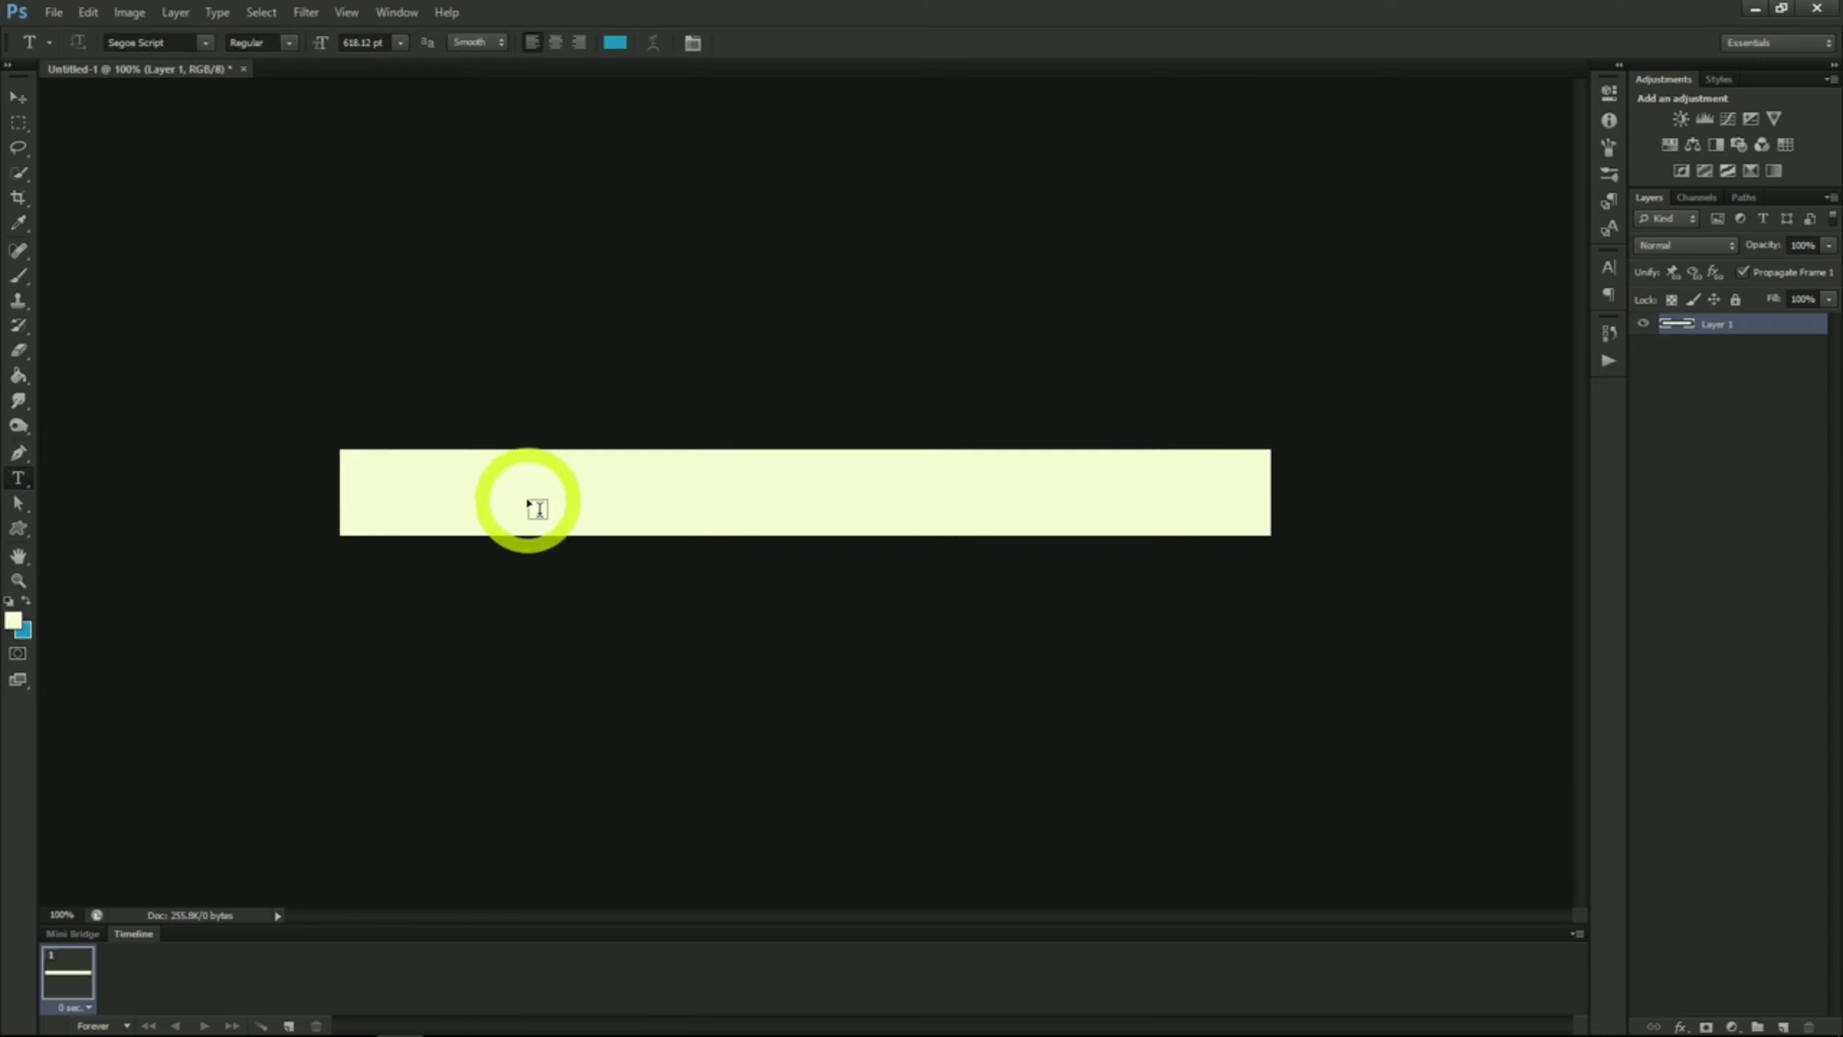
click(1609, 267)
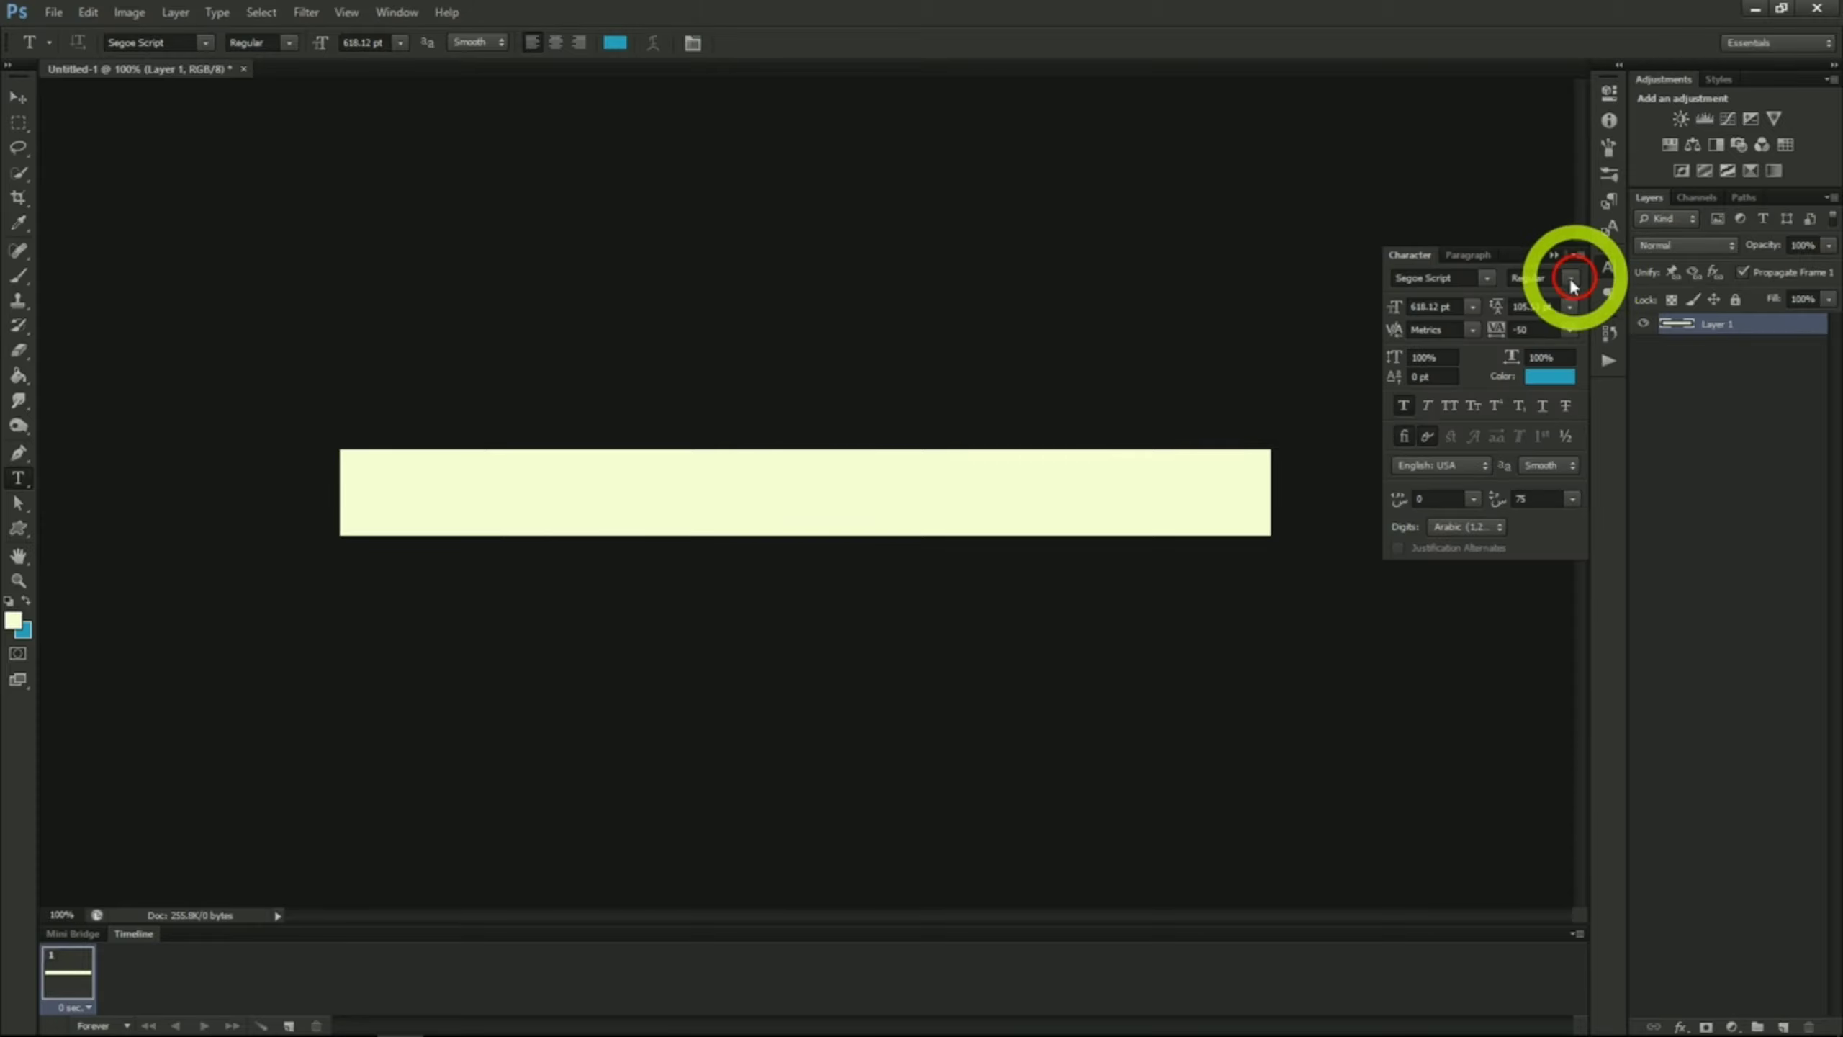
click(1539, 379)
drag(1339, 316, 1481, 420)
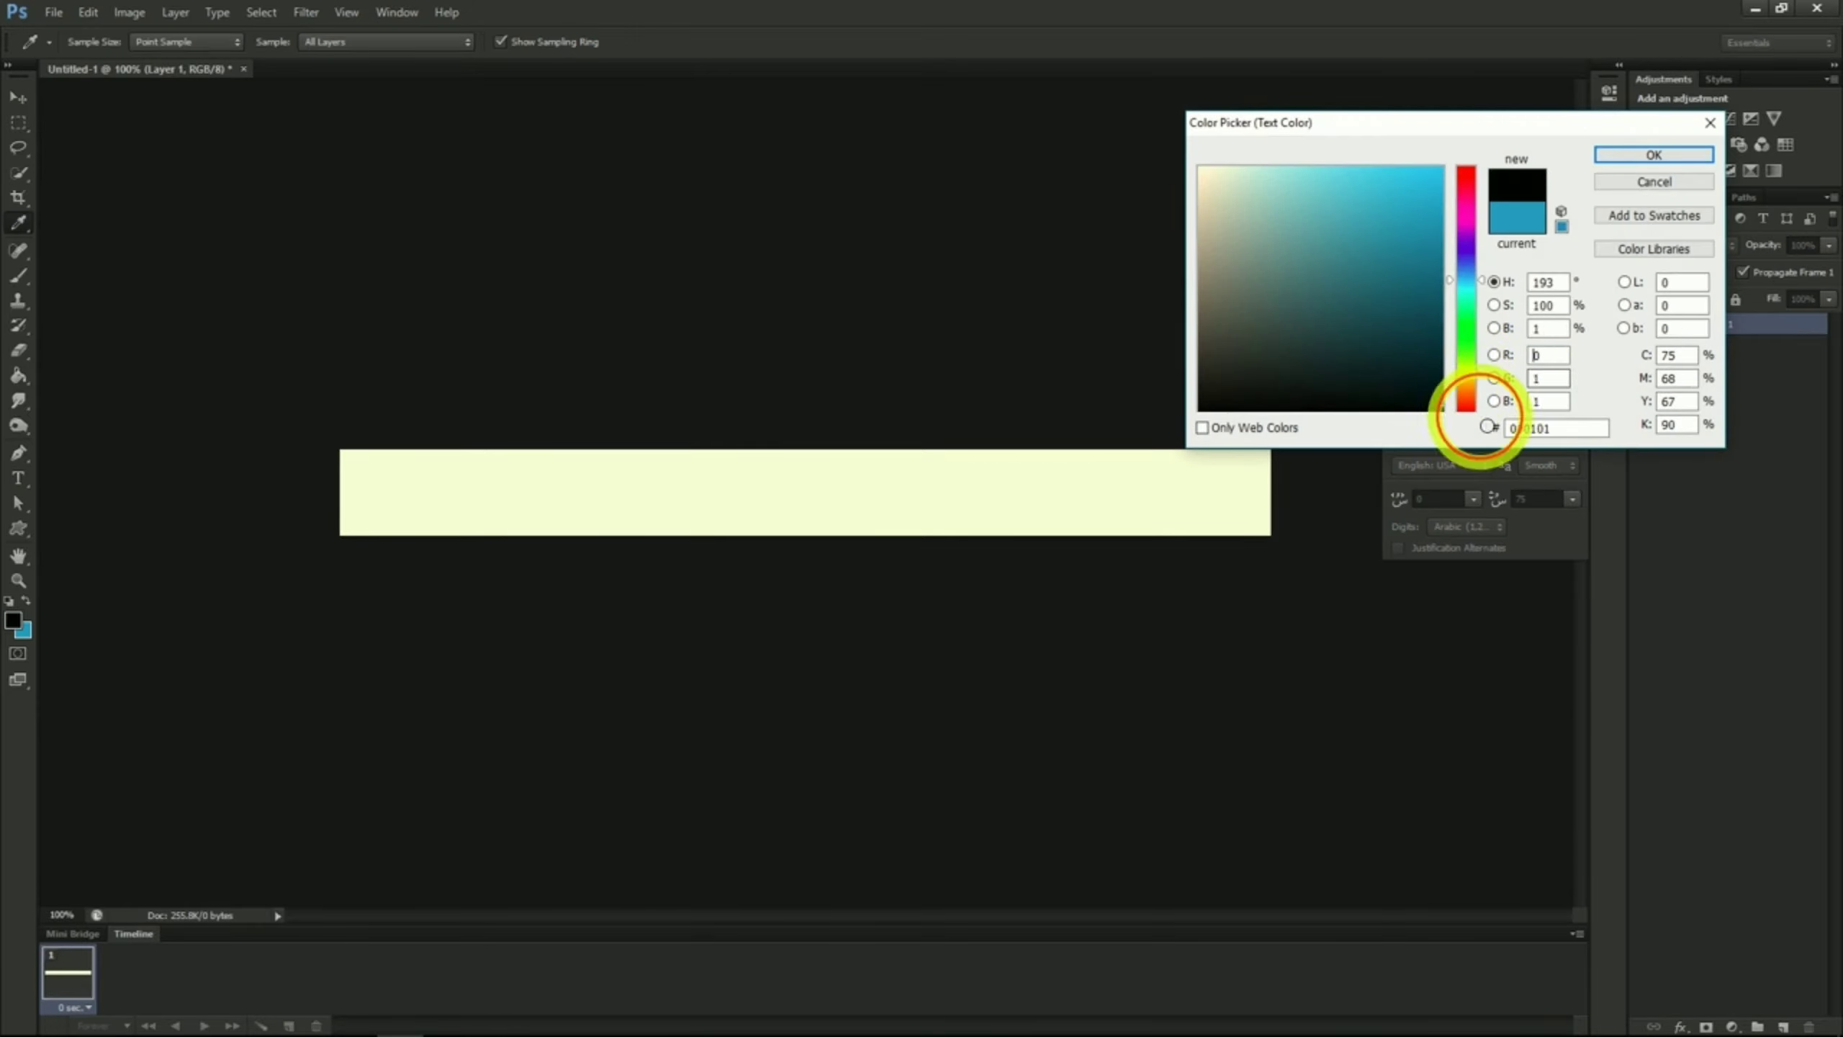
click(1642, 158)
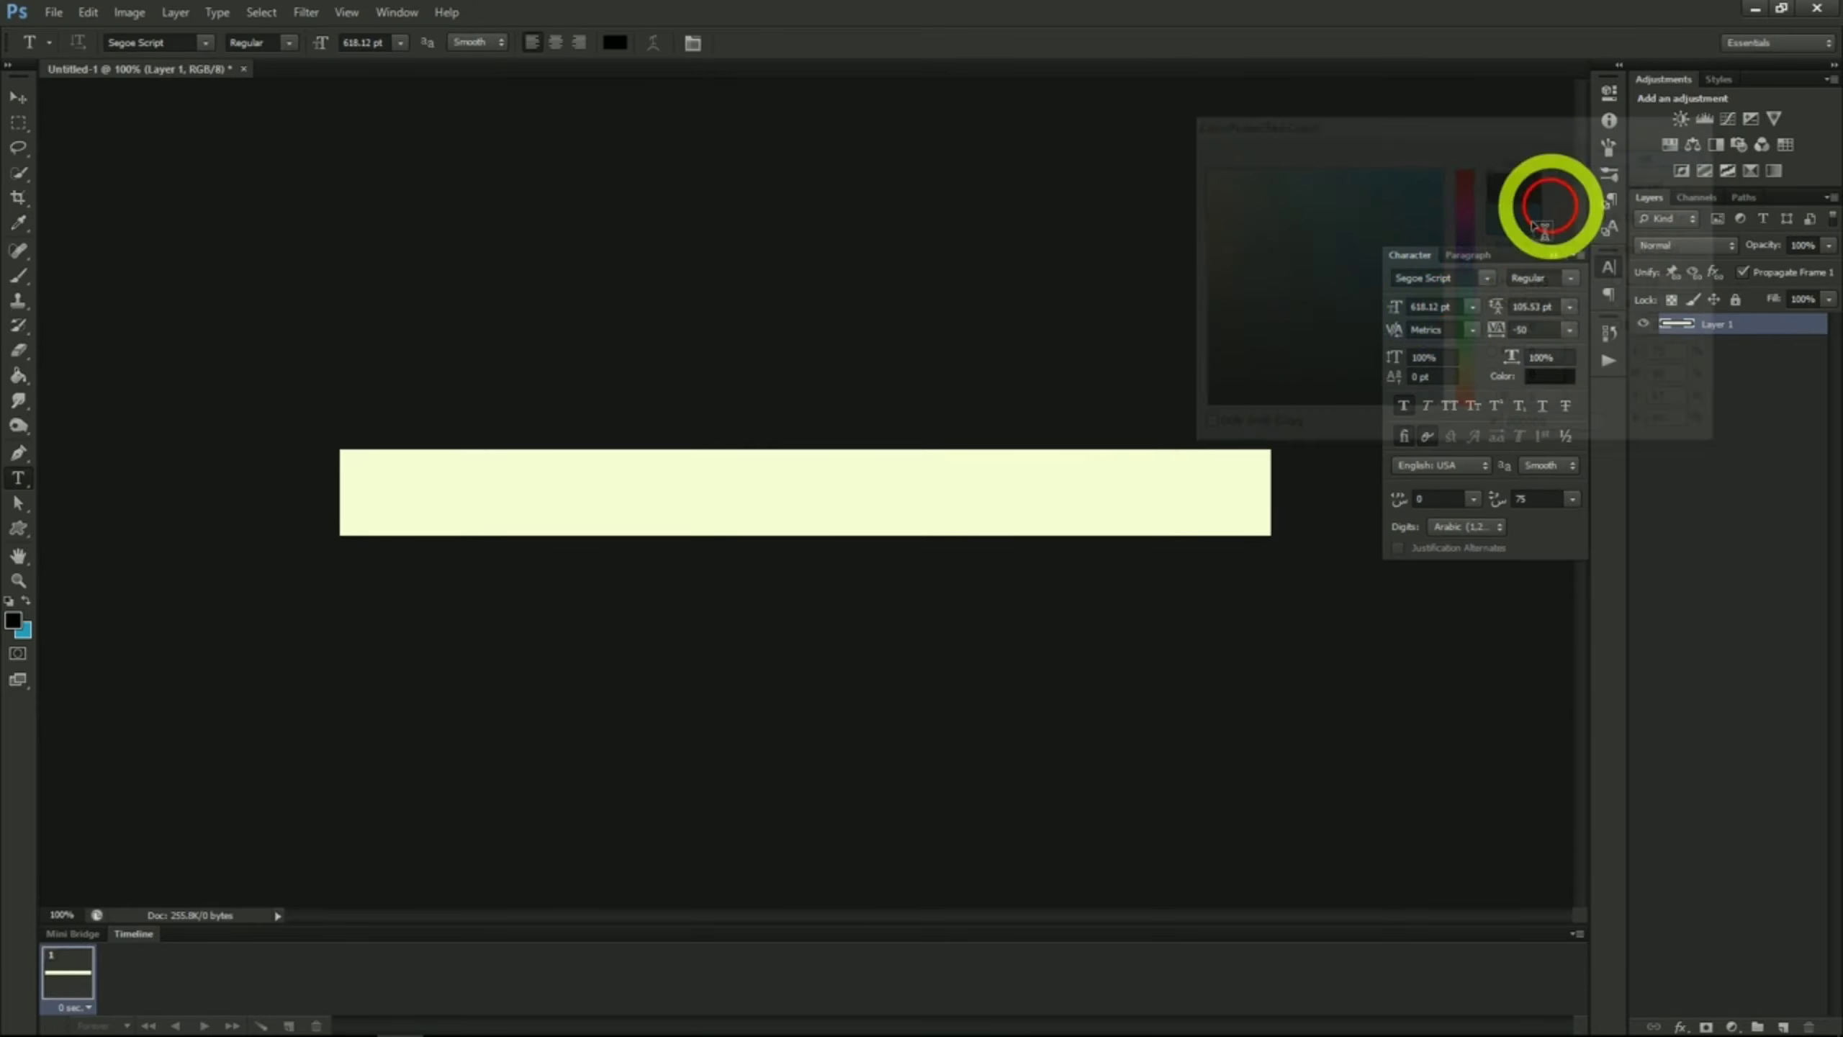
Step: Add the text "10 Apples for 3.99" in Segoe Script at 55.12 pt and centre it horizontally on the canvas
click(671, 422)
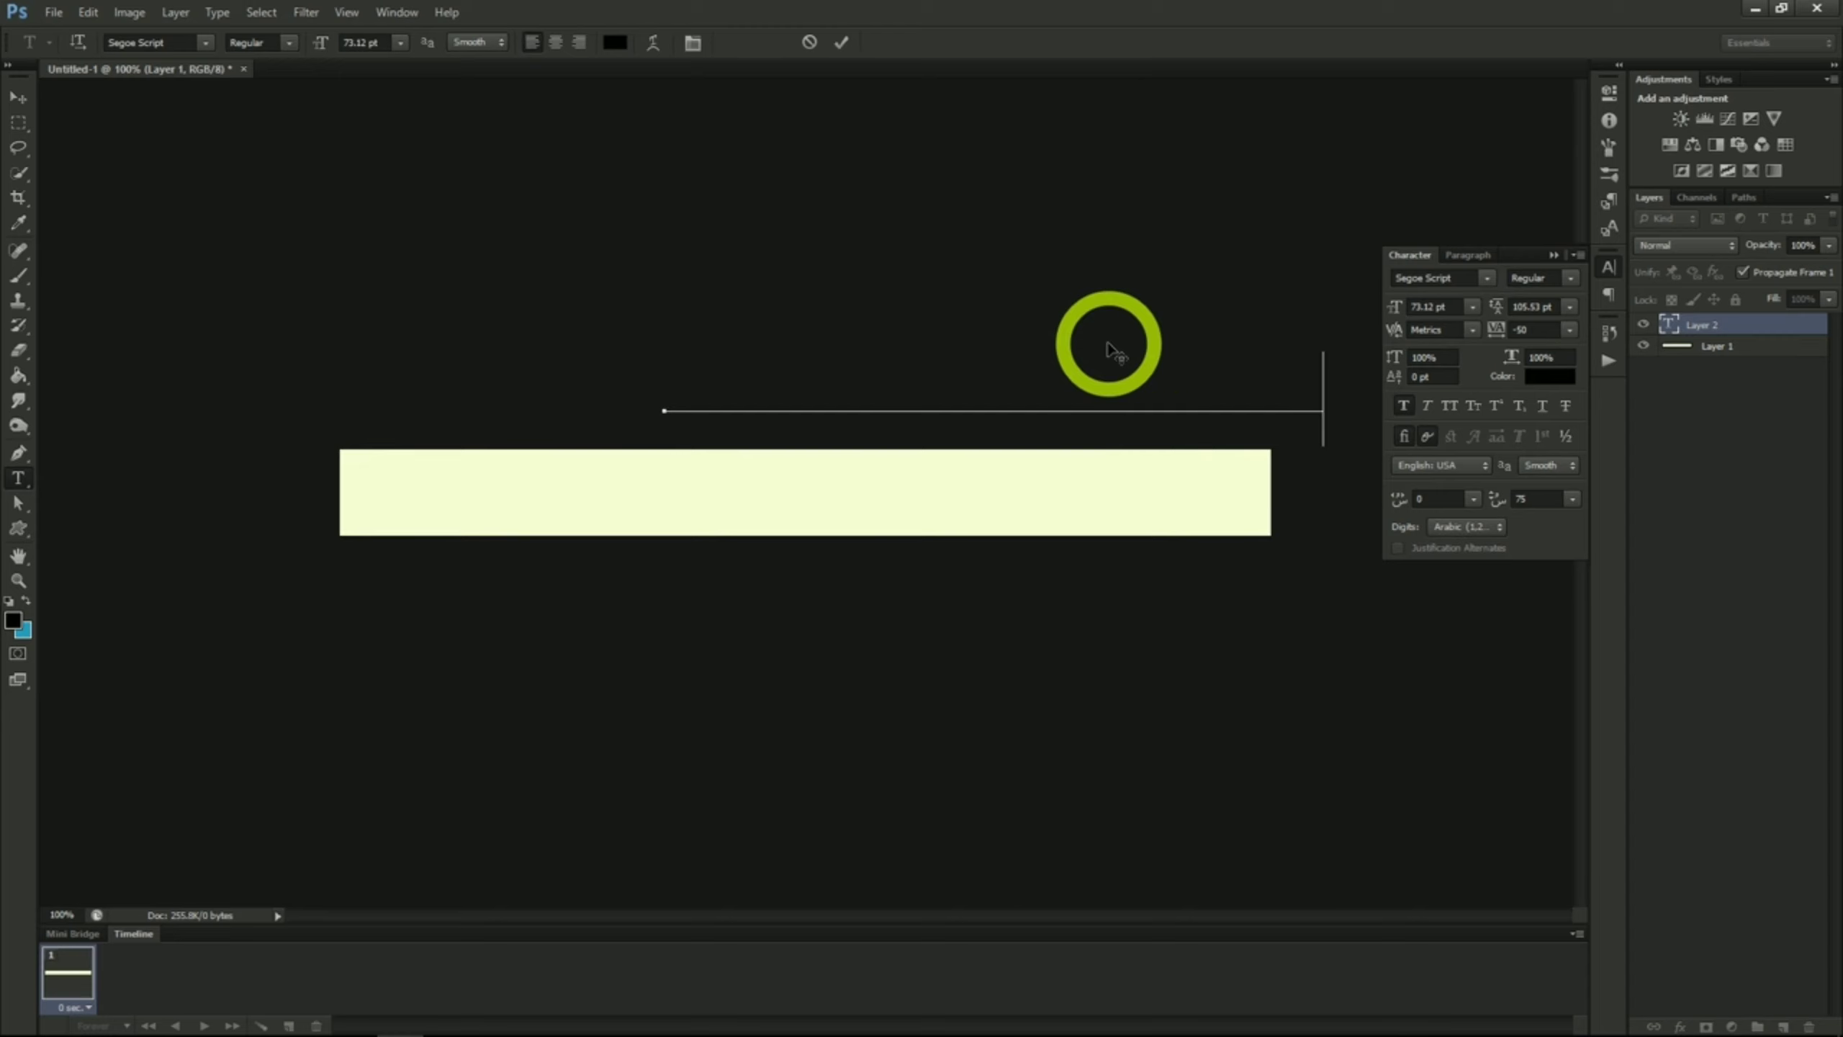
drag(1108, 344, 890, 416)
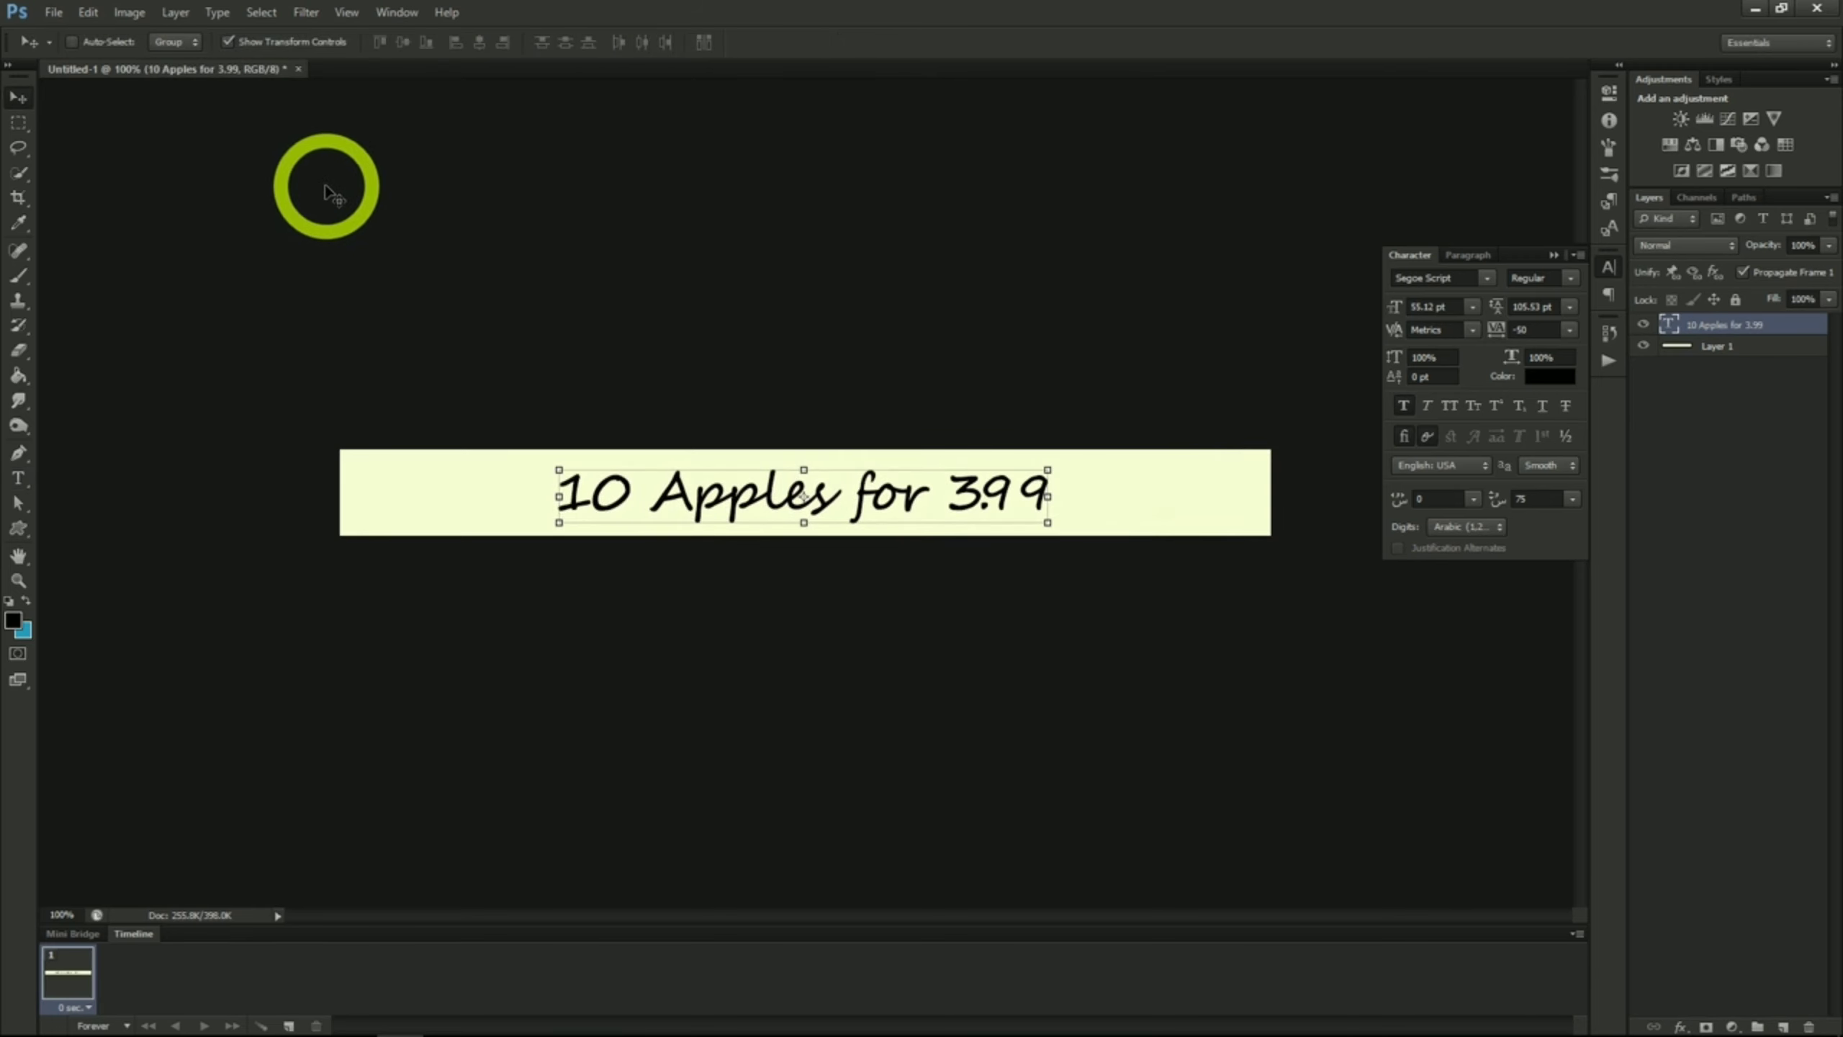
click(261, 12)
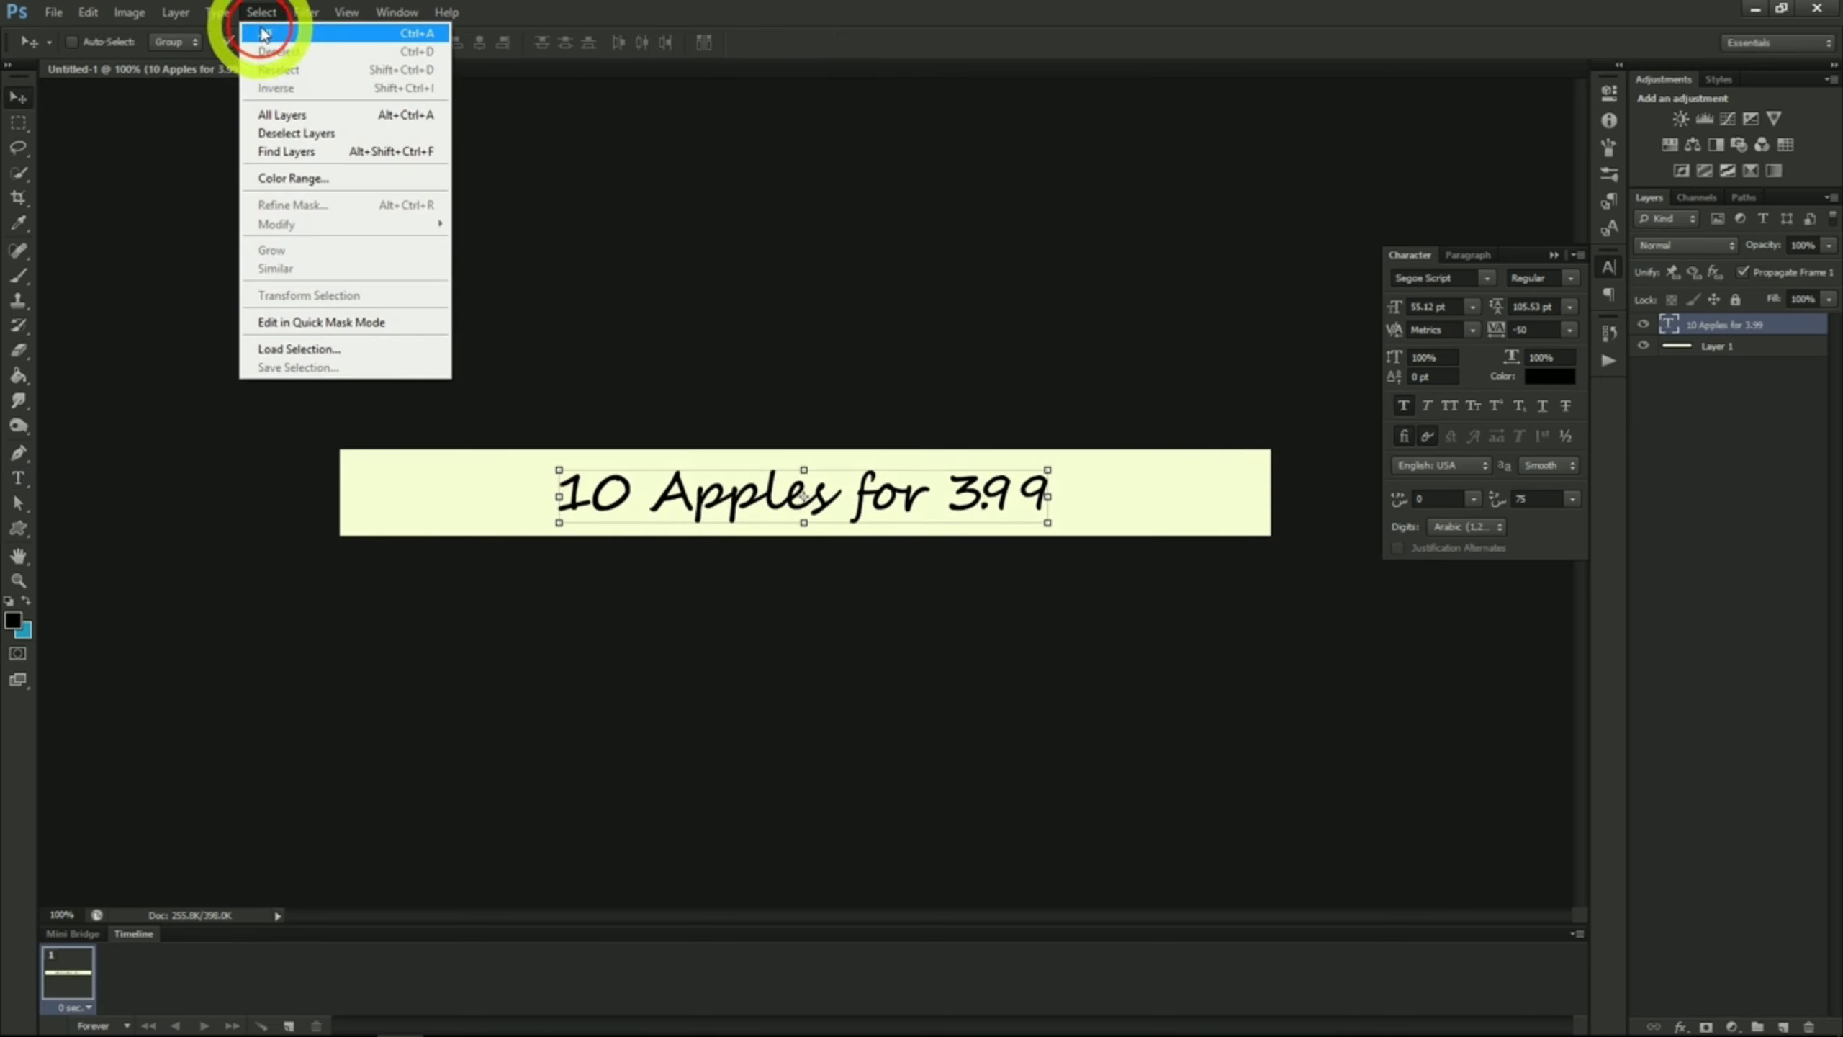
click(265, 34)
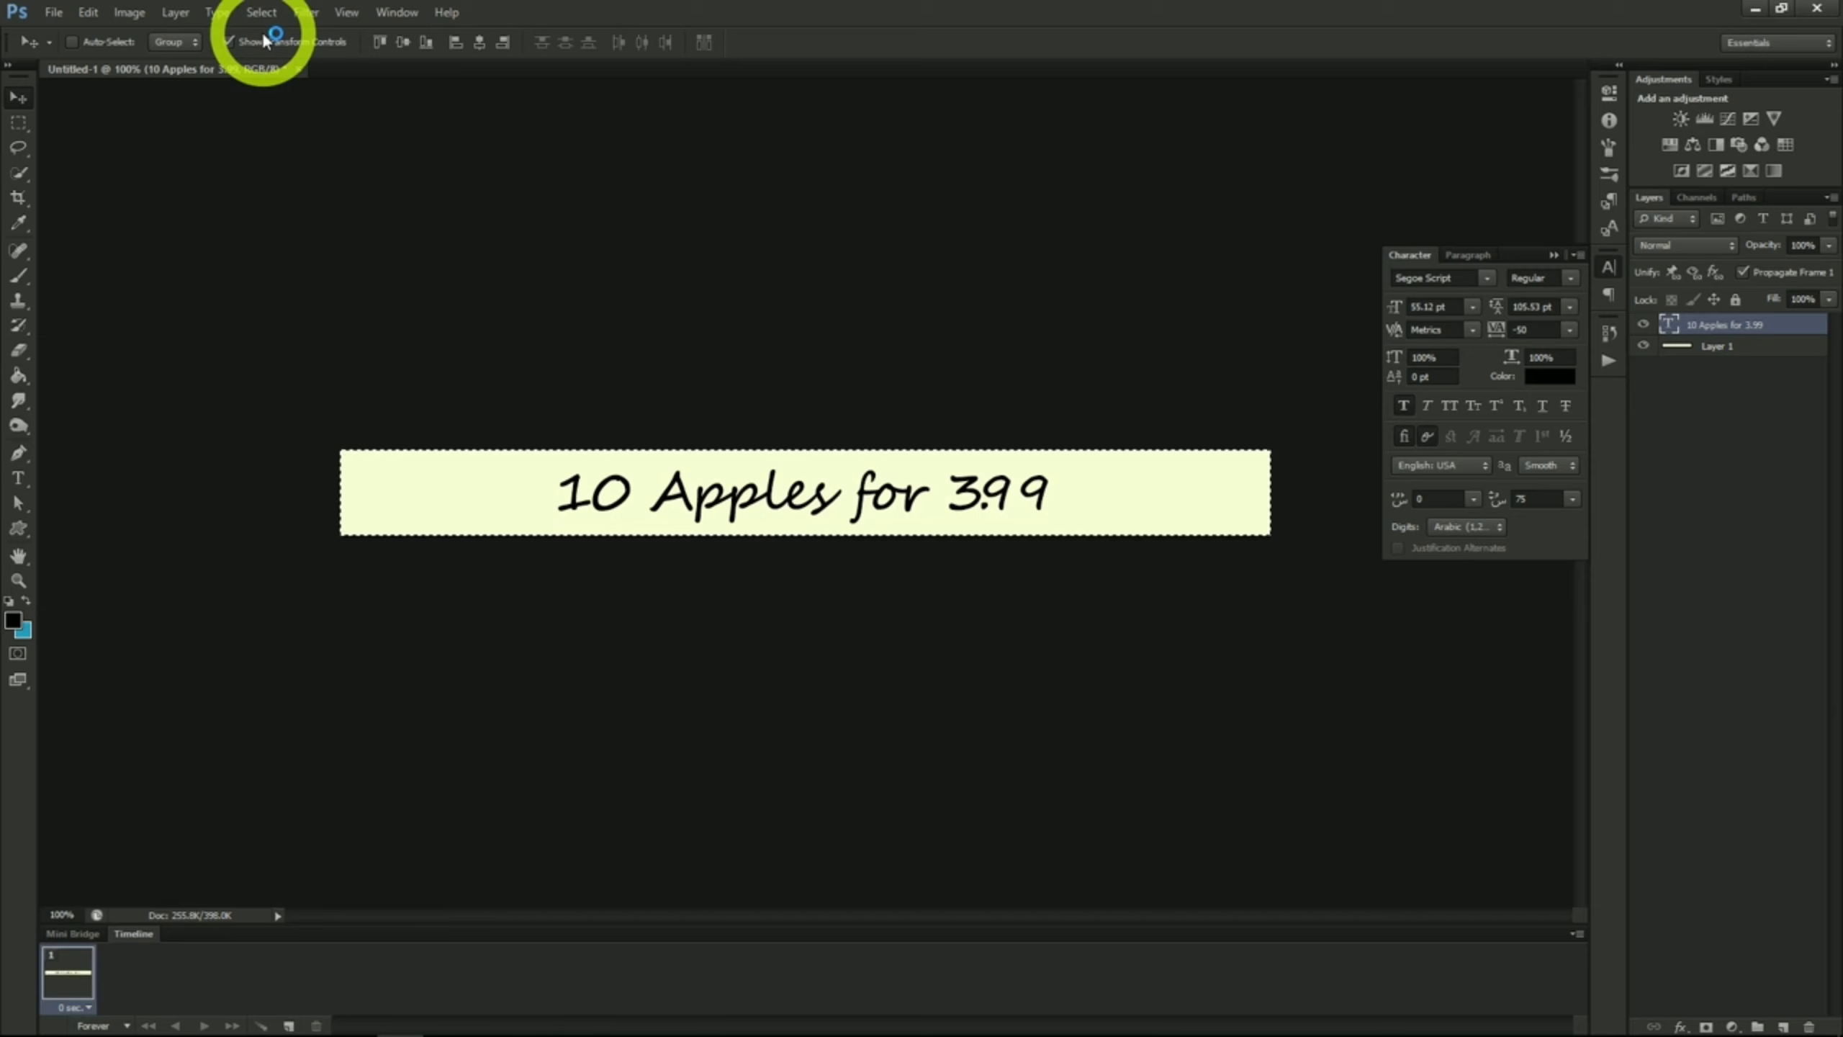
click(480, 43)
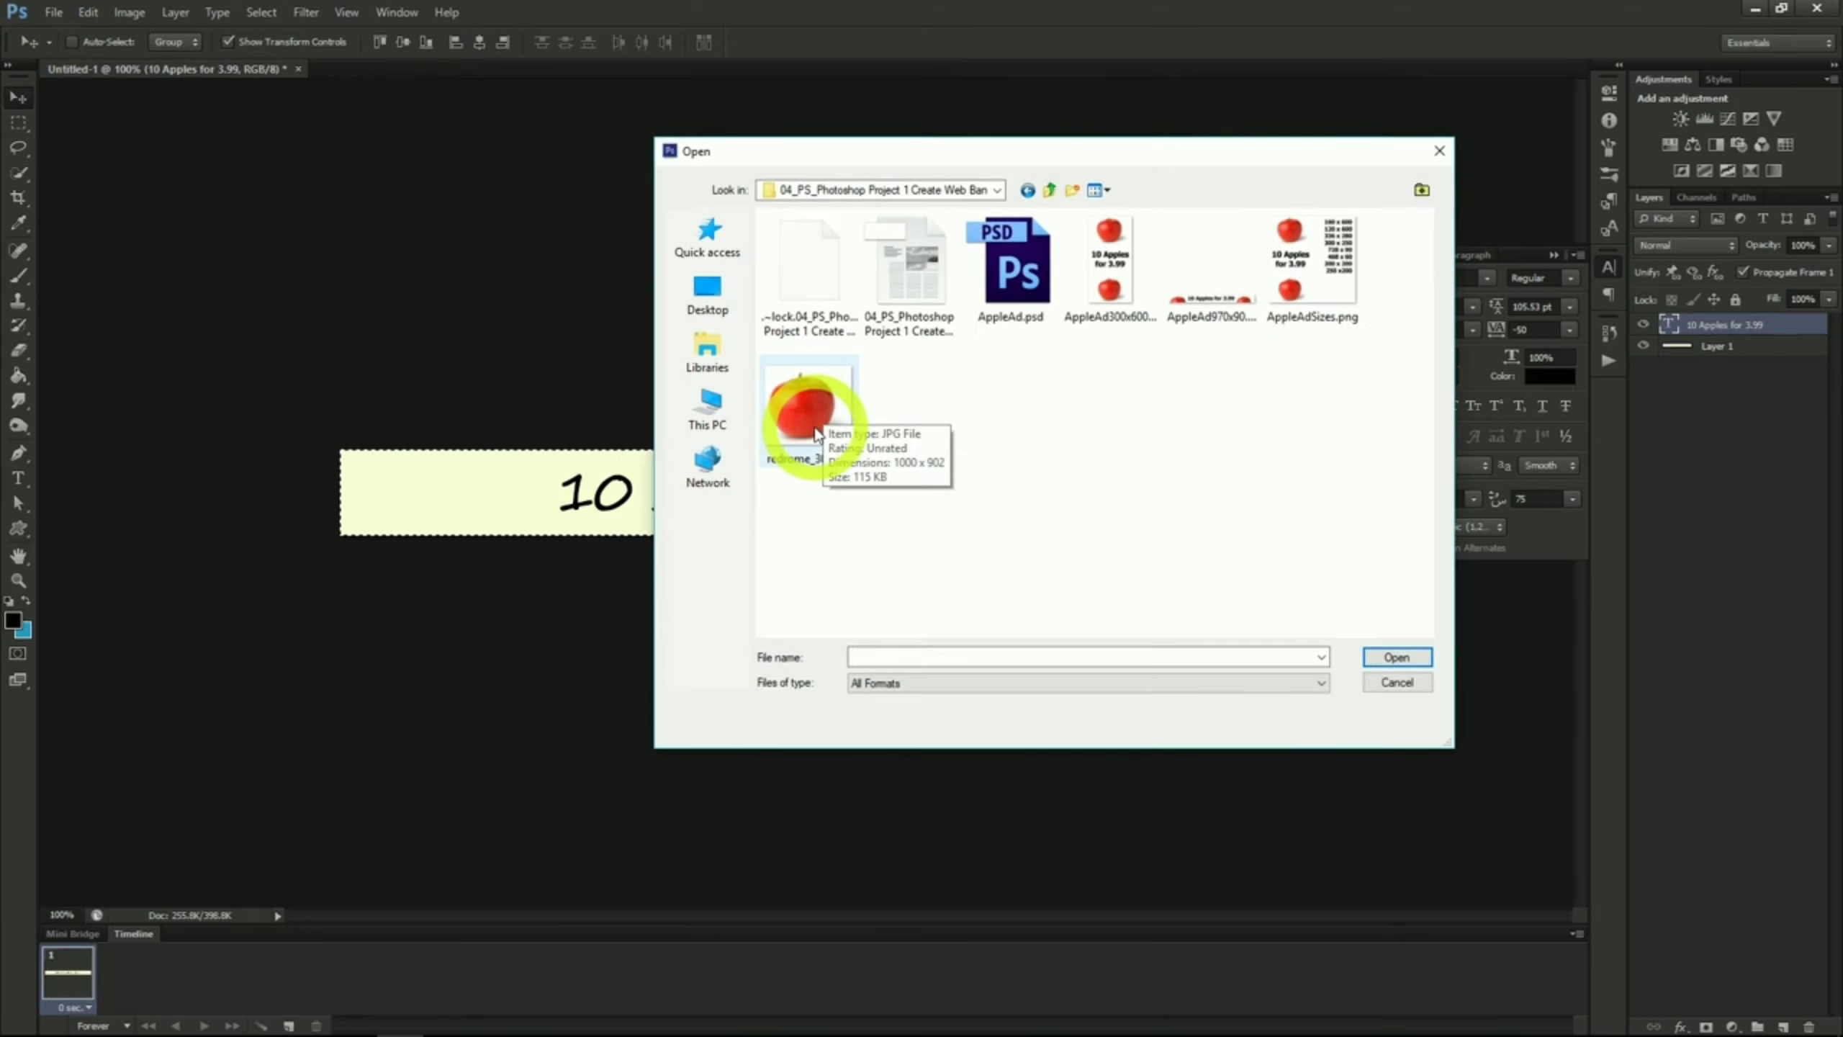
Step: Copy the whole redrome_300.jpg apple image into the banner, scaled down, and place one apple at each end of the text
click(806, 411)
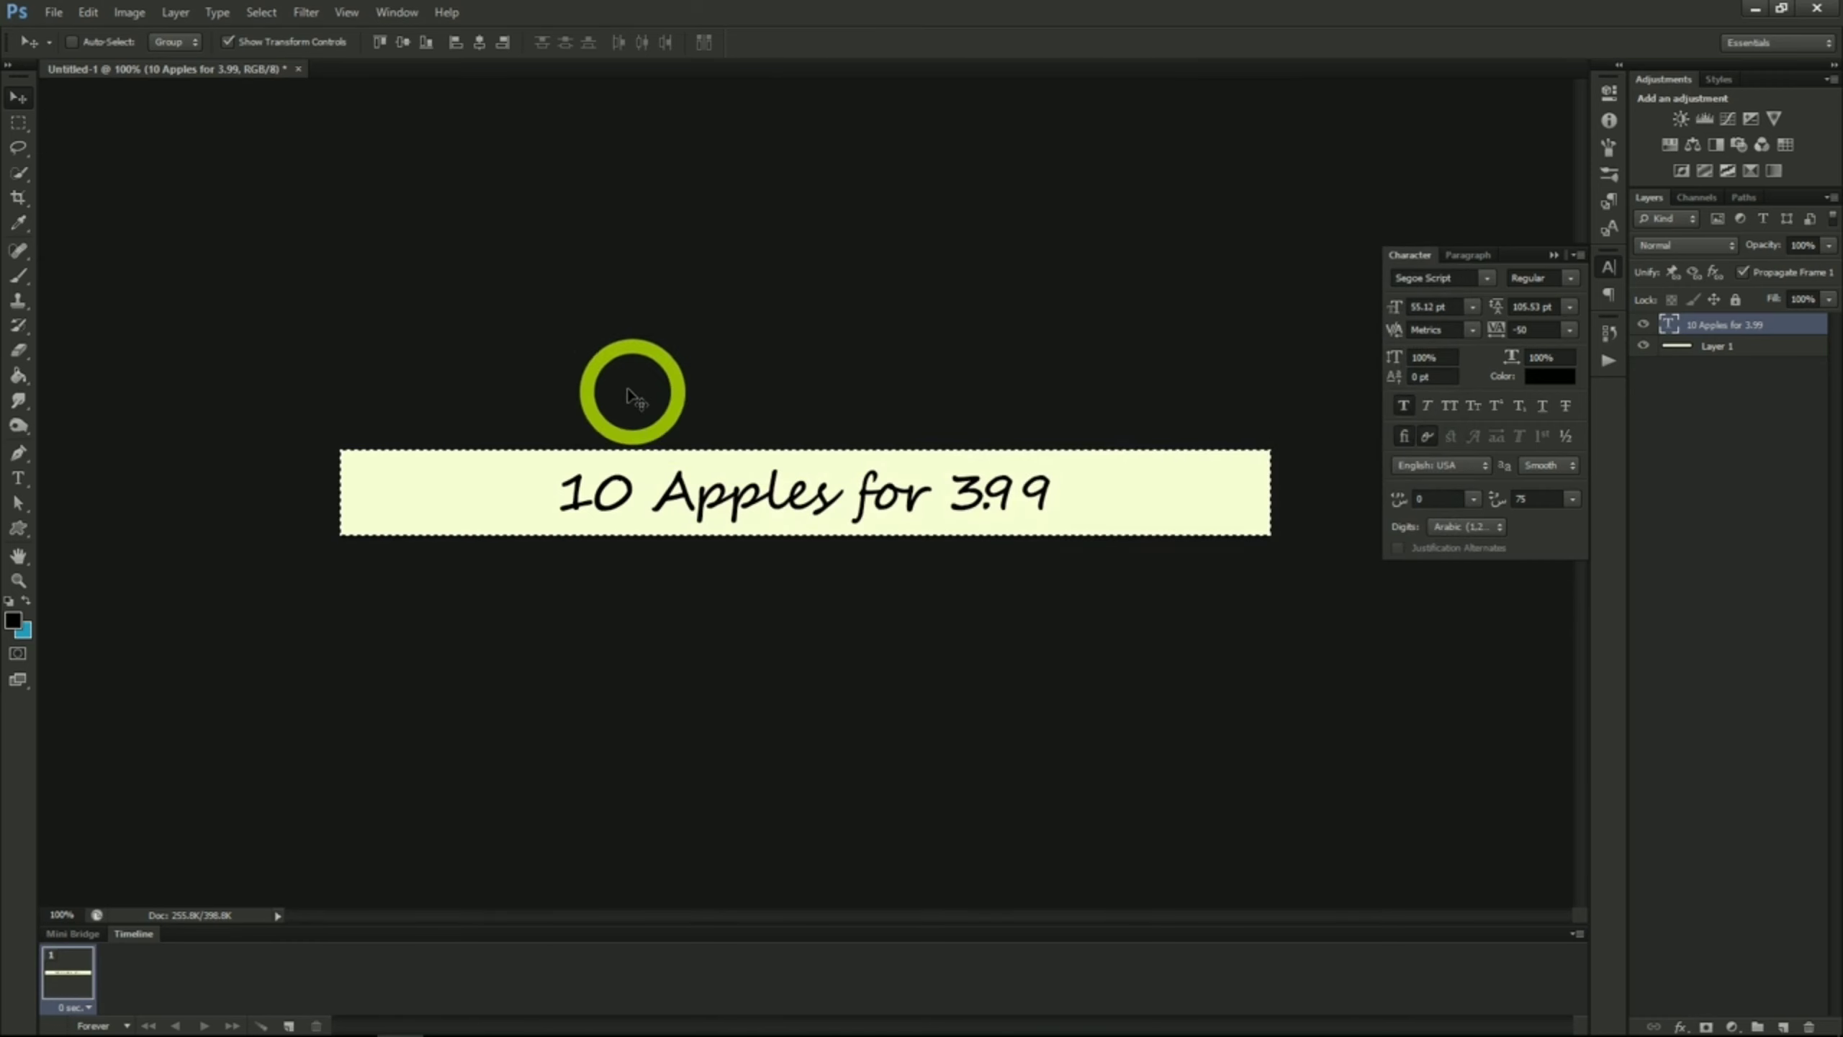
click(261, 12)
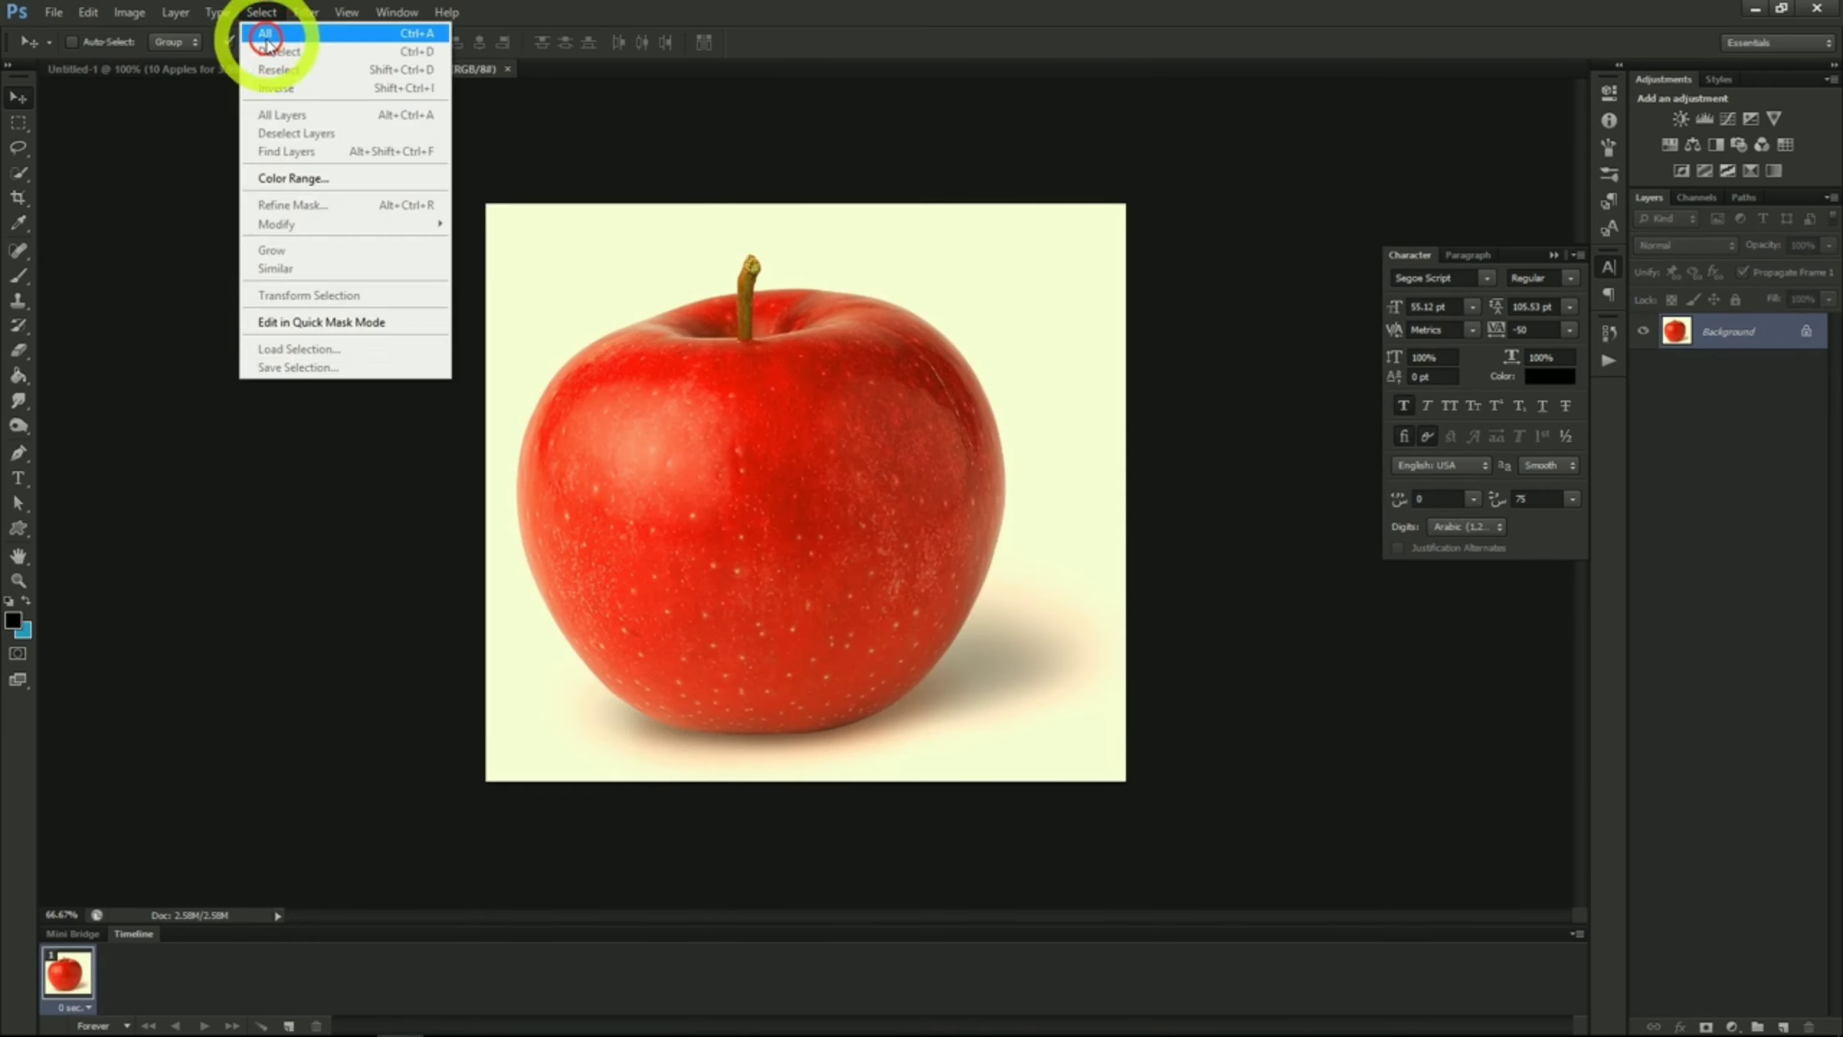
click(265, 34)
click(88, 12)
click(101, 143)
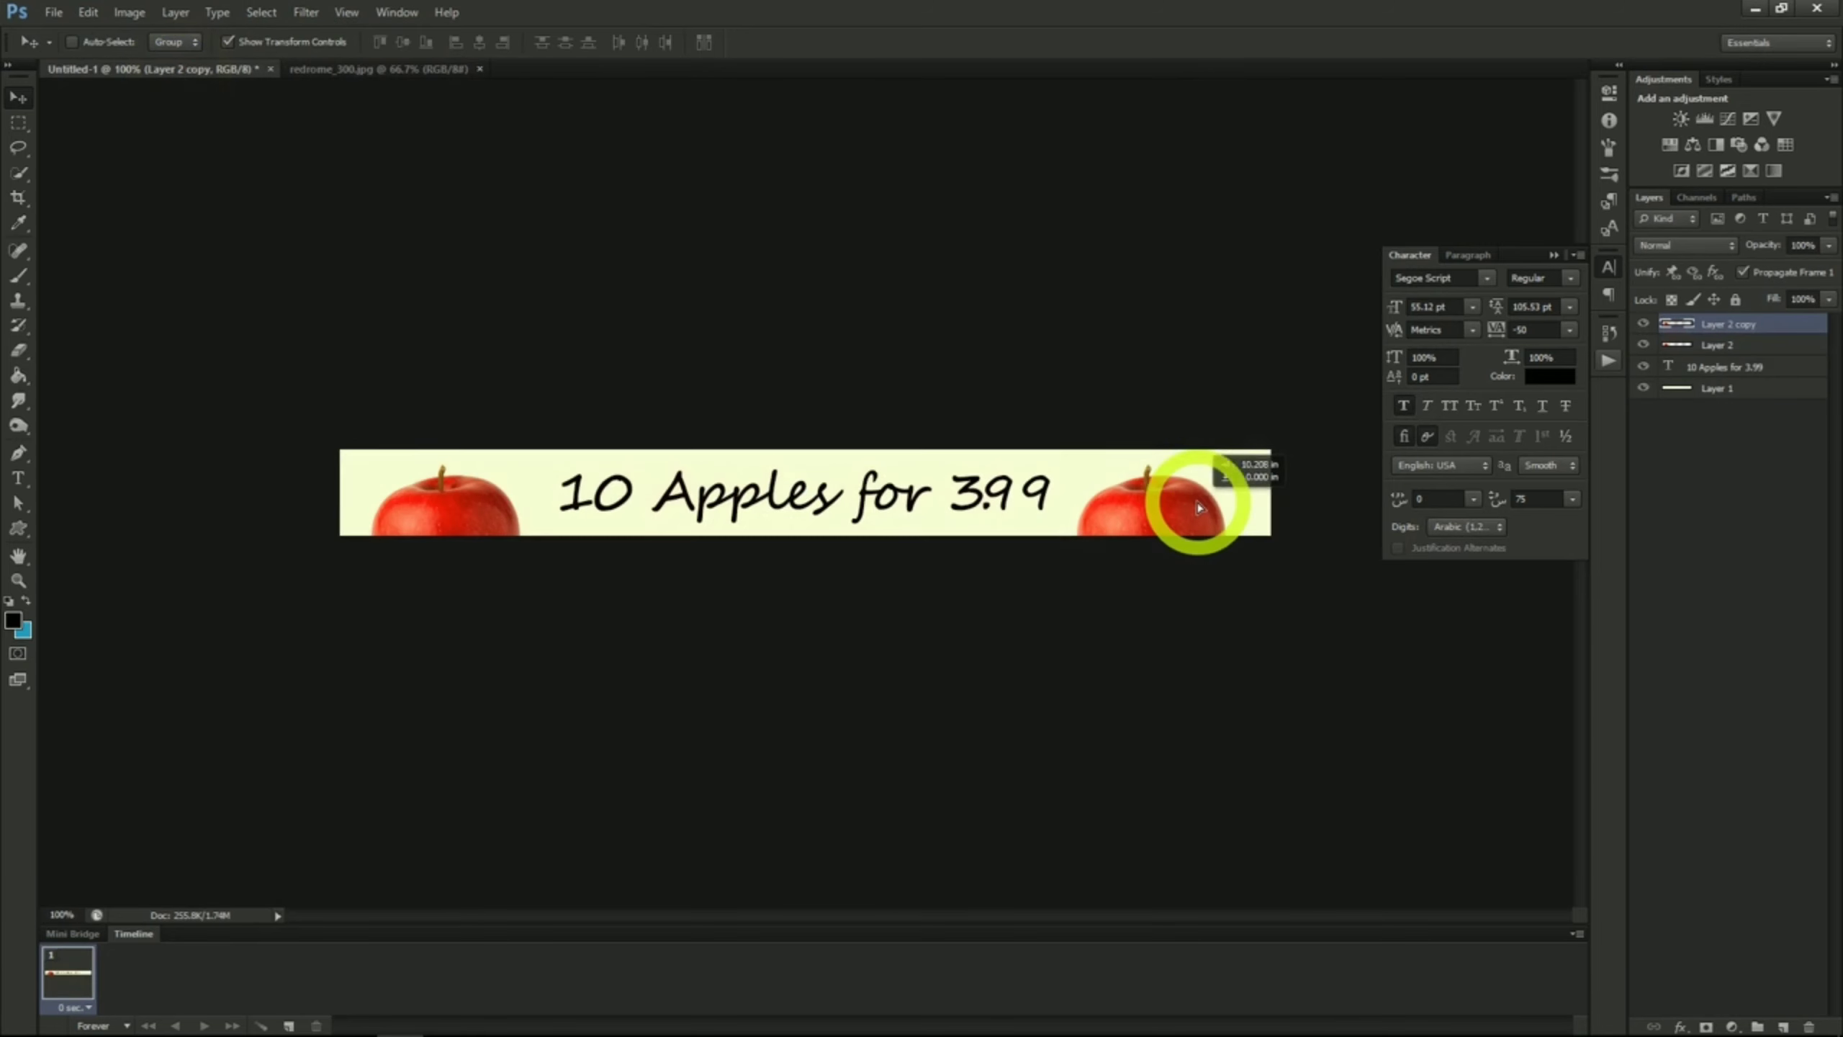
click(1201, 508)
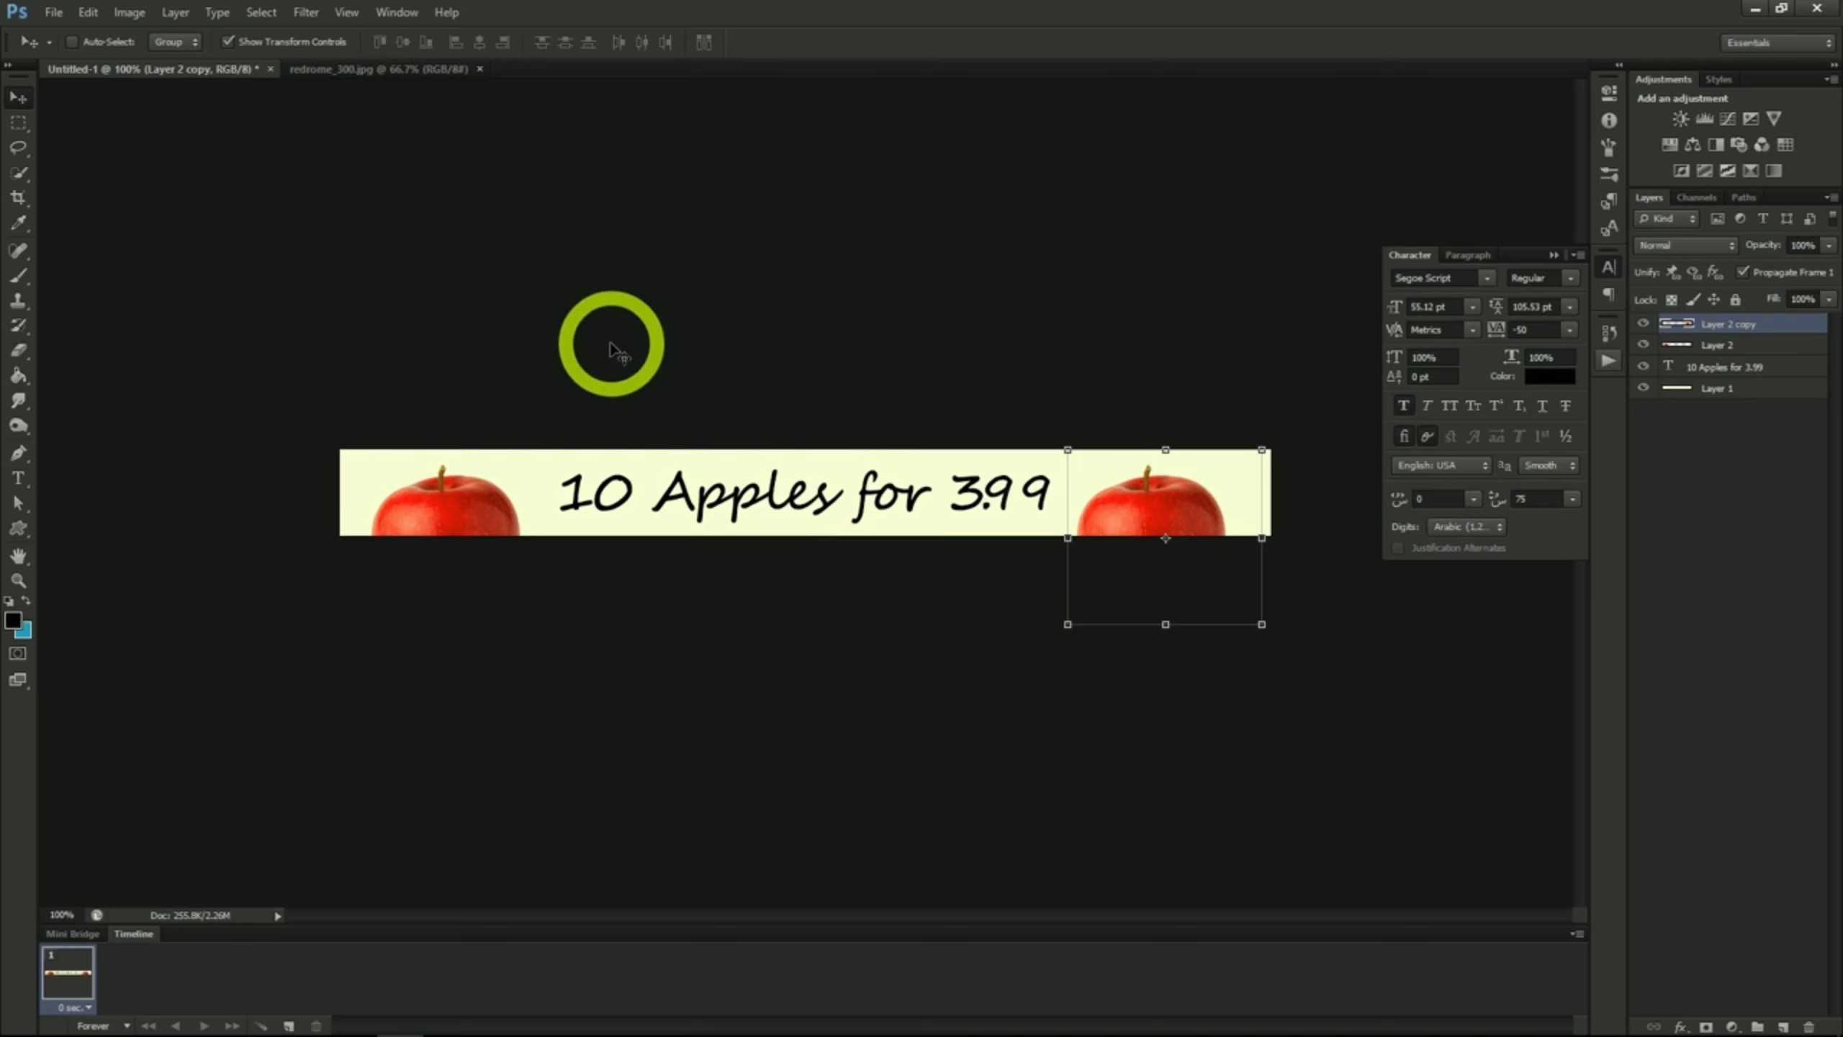
Step: Save the banner in Photoshop format as appleAd1.psd with its layers
click(54, 13)
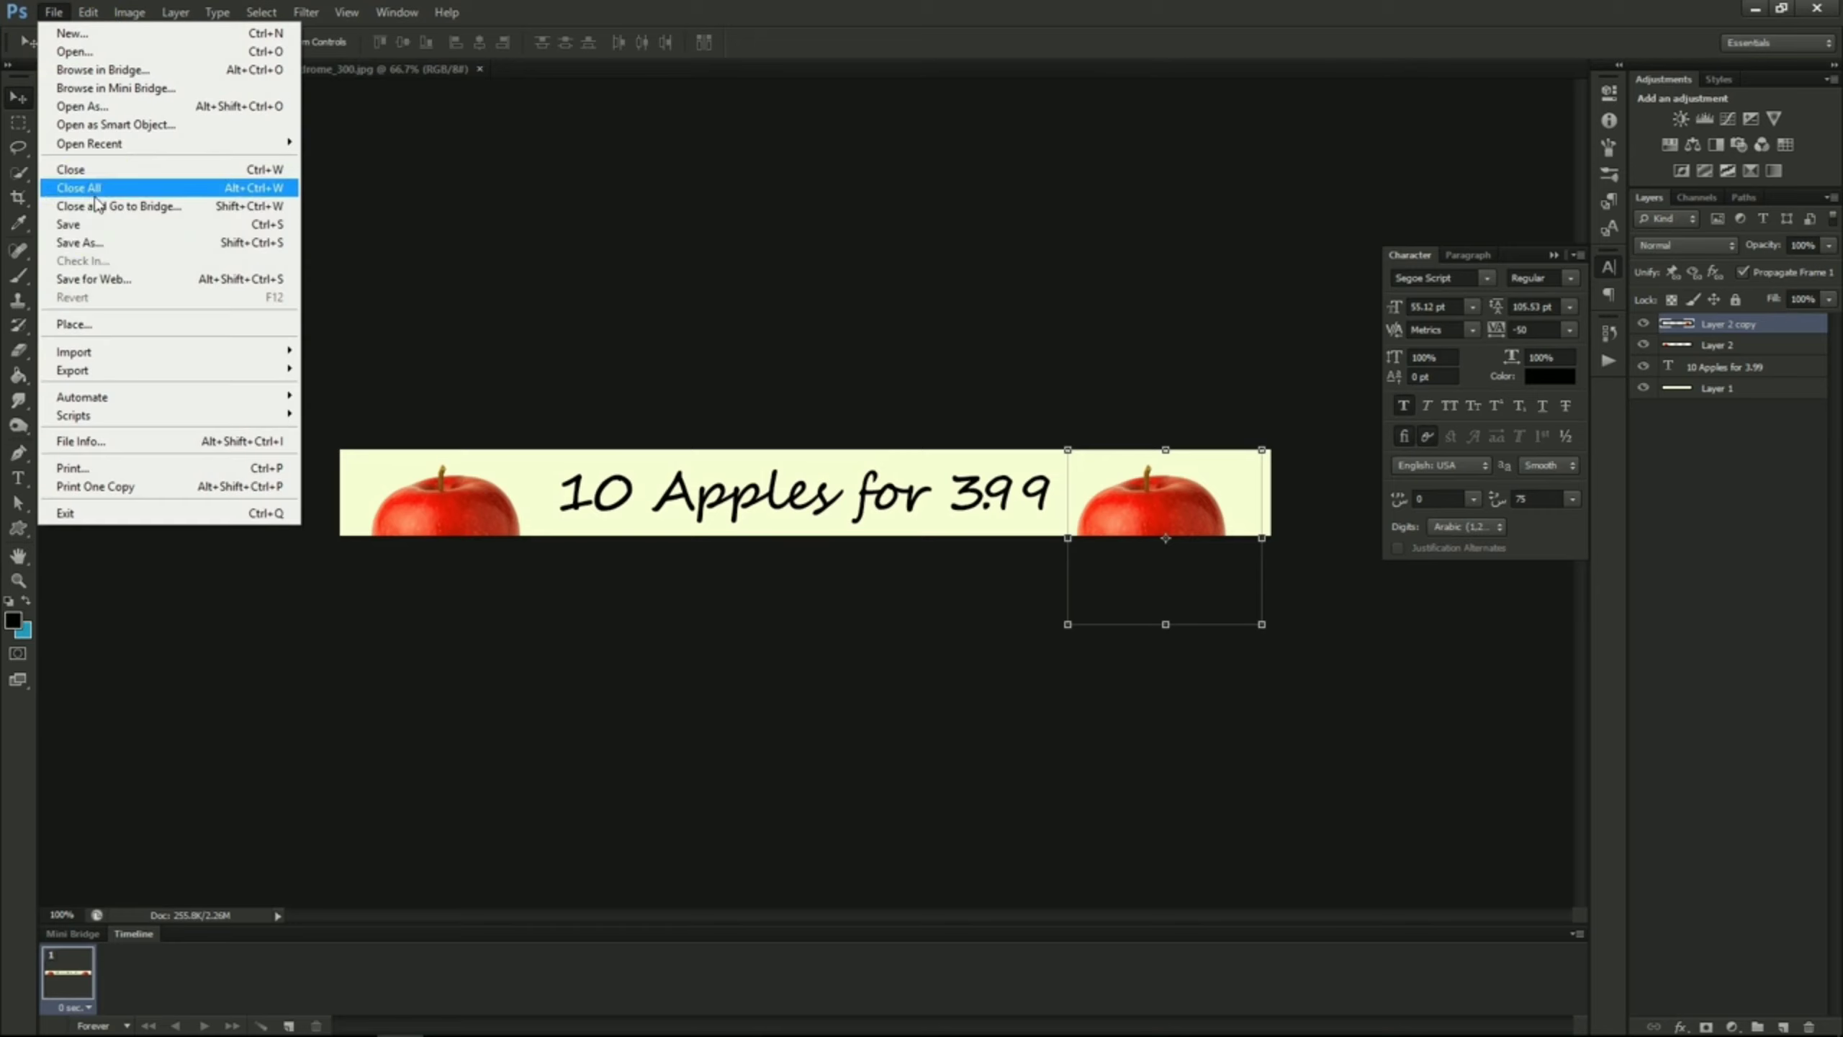
click(102, 242)
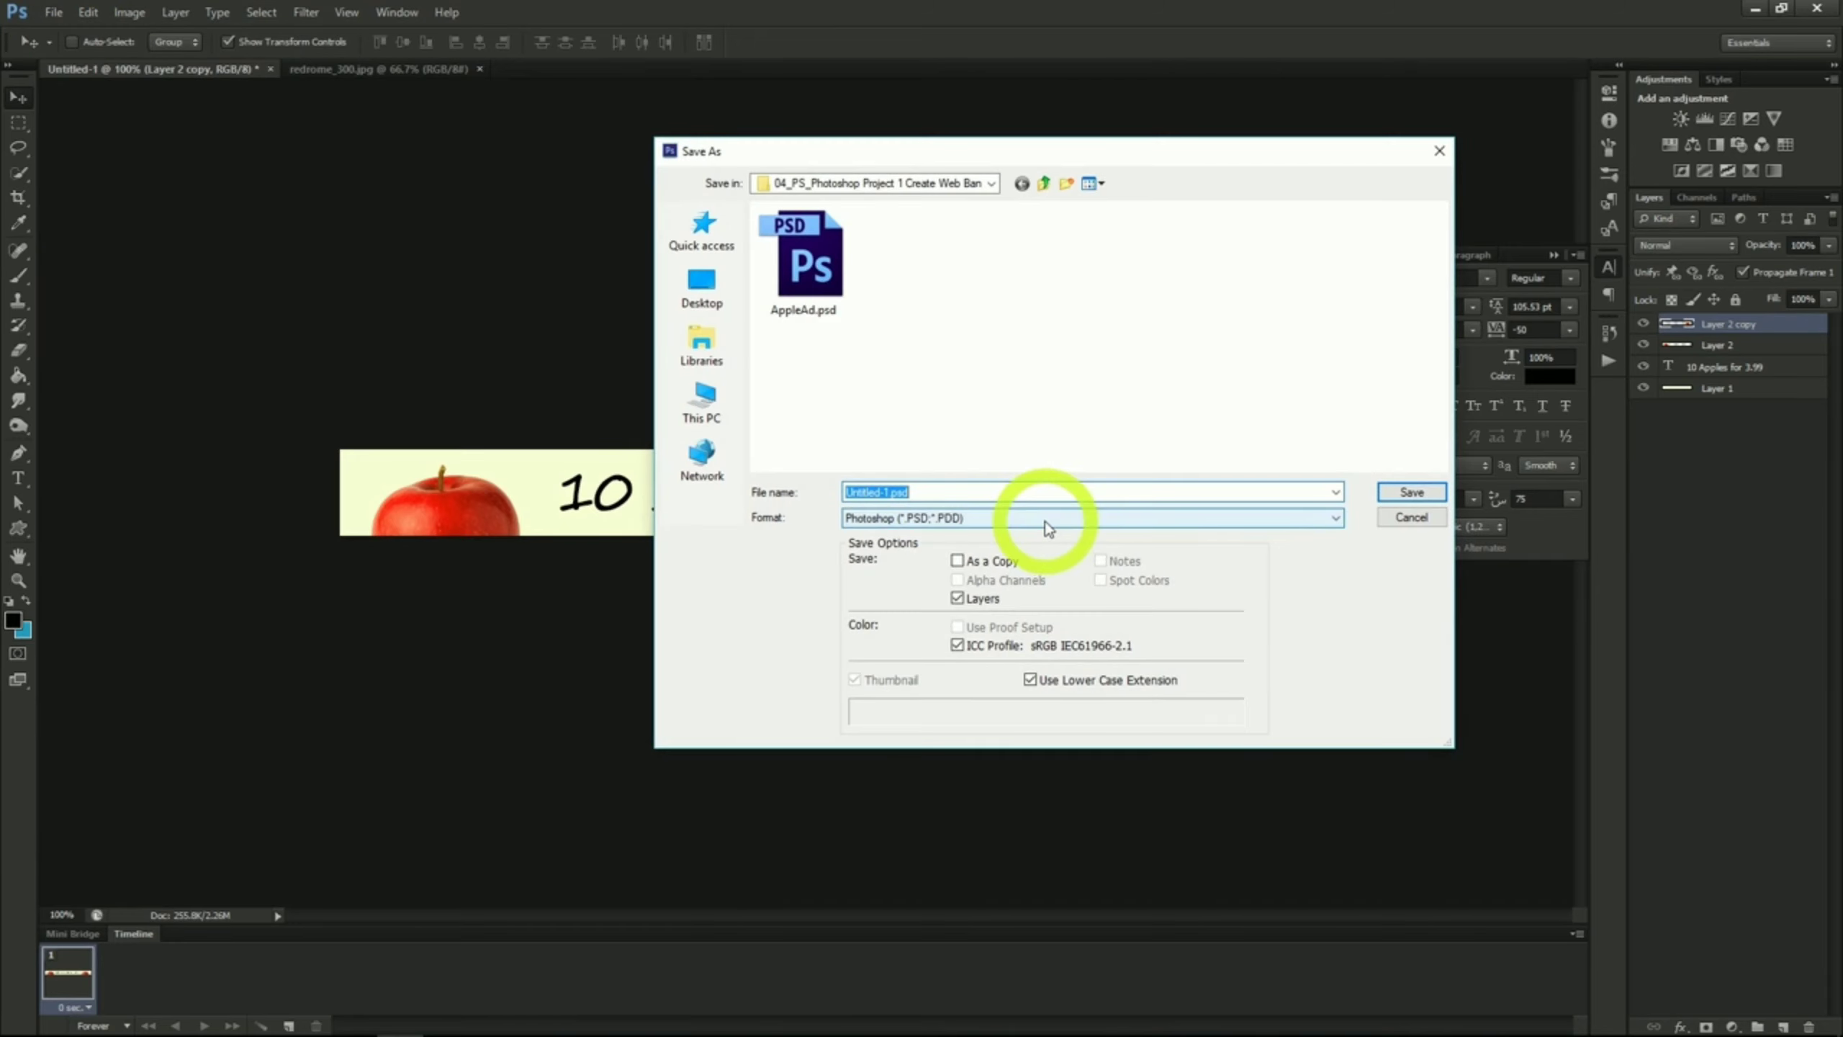
text(applead)
key(Return)
click(1104, 322)
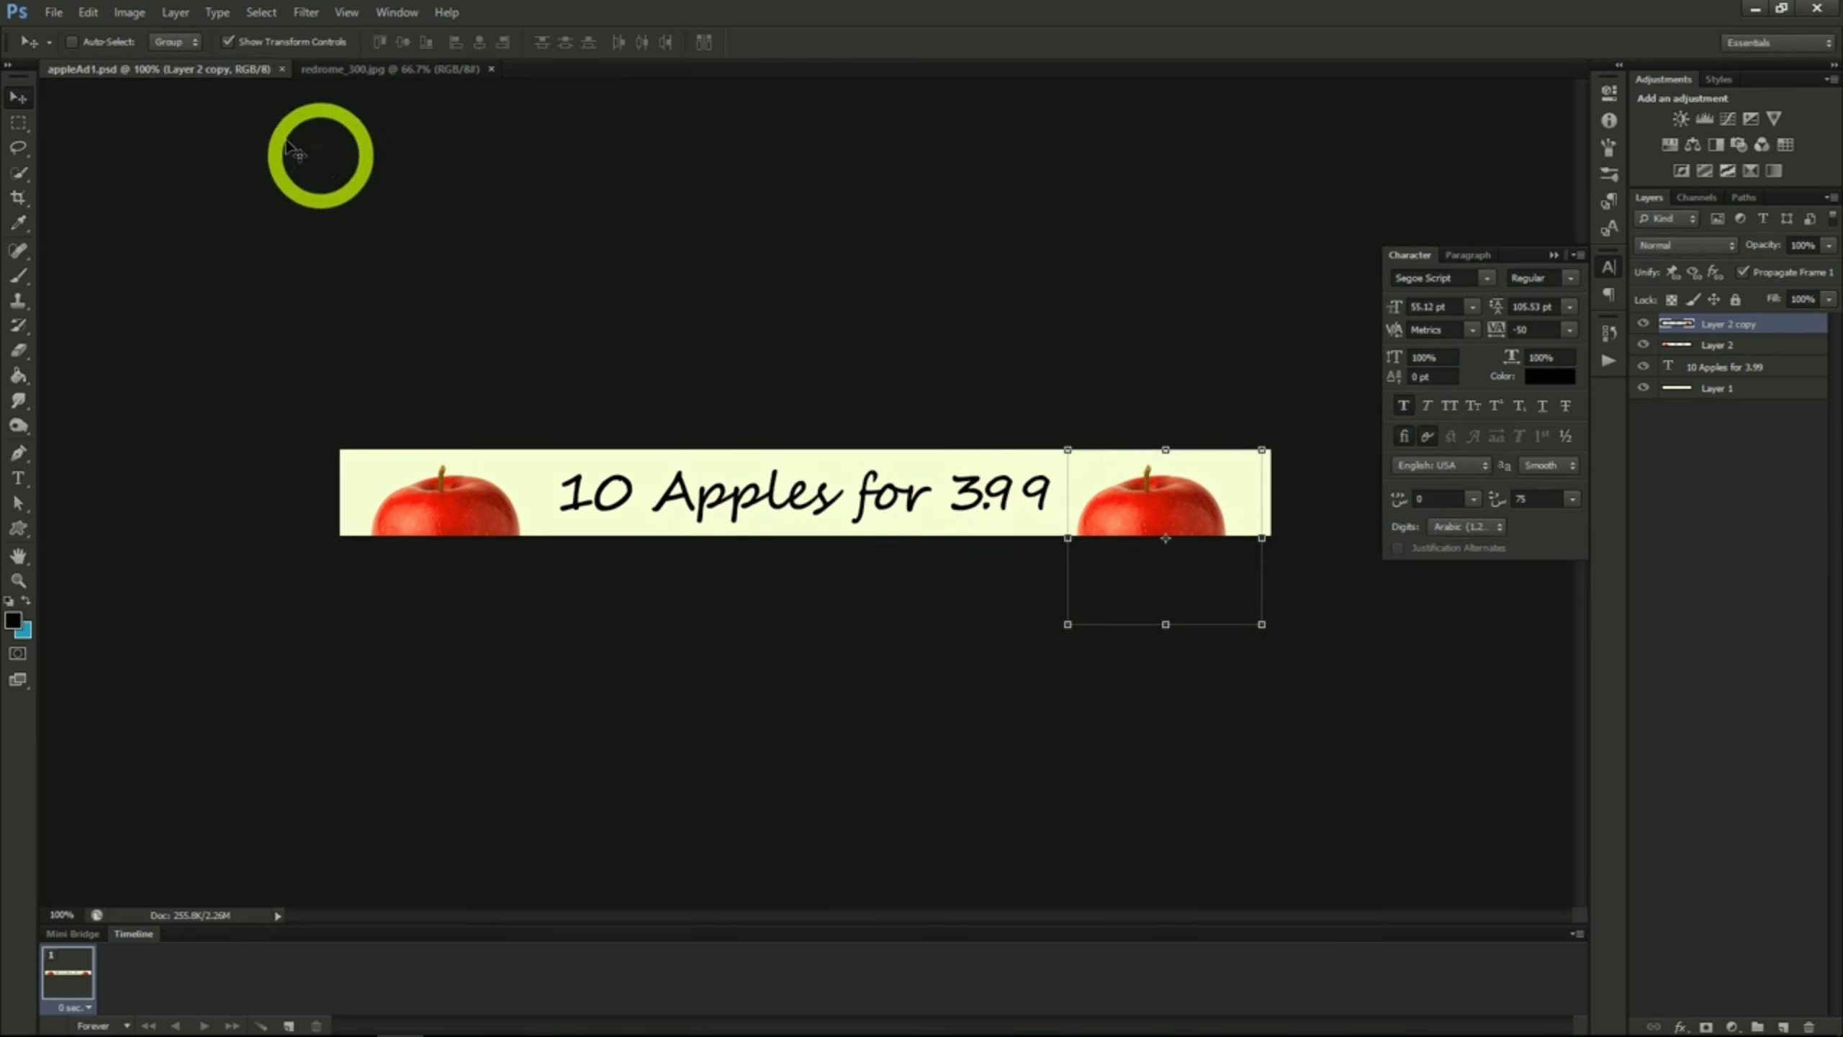
Step: Change the canvas size to 300 by 600 pixels, keeping the centre anchor
click(134, 13)
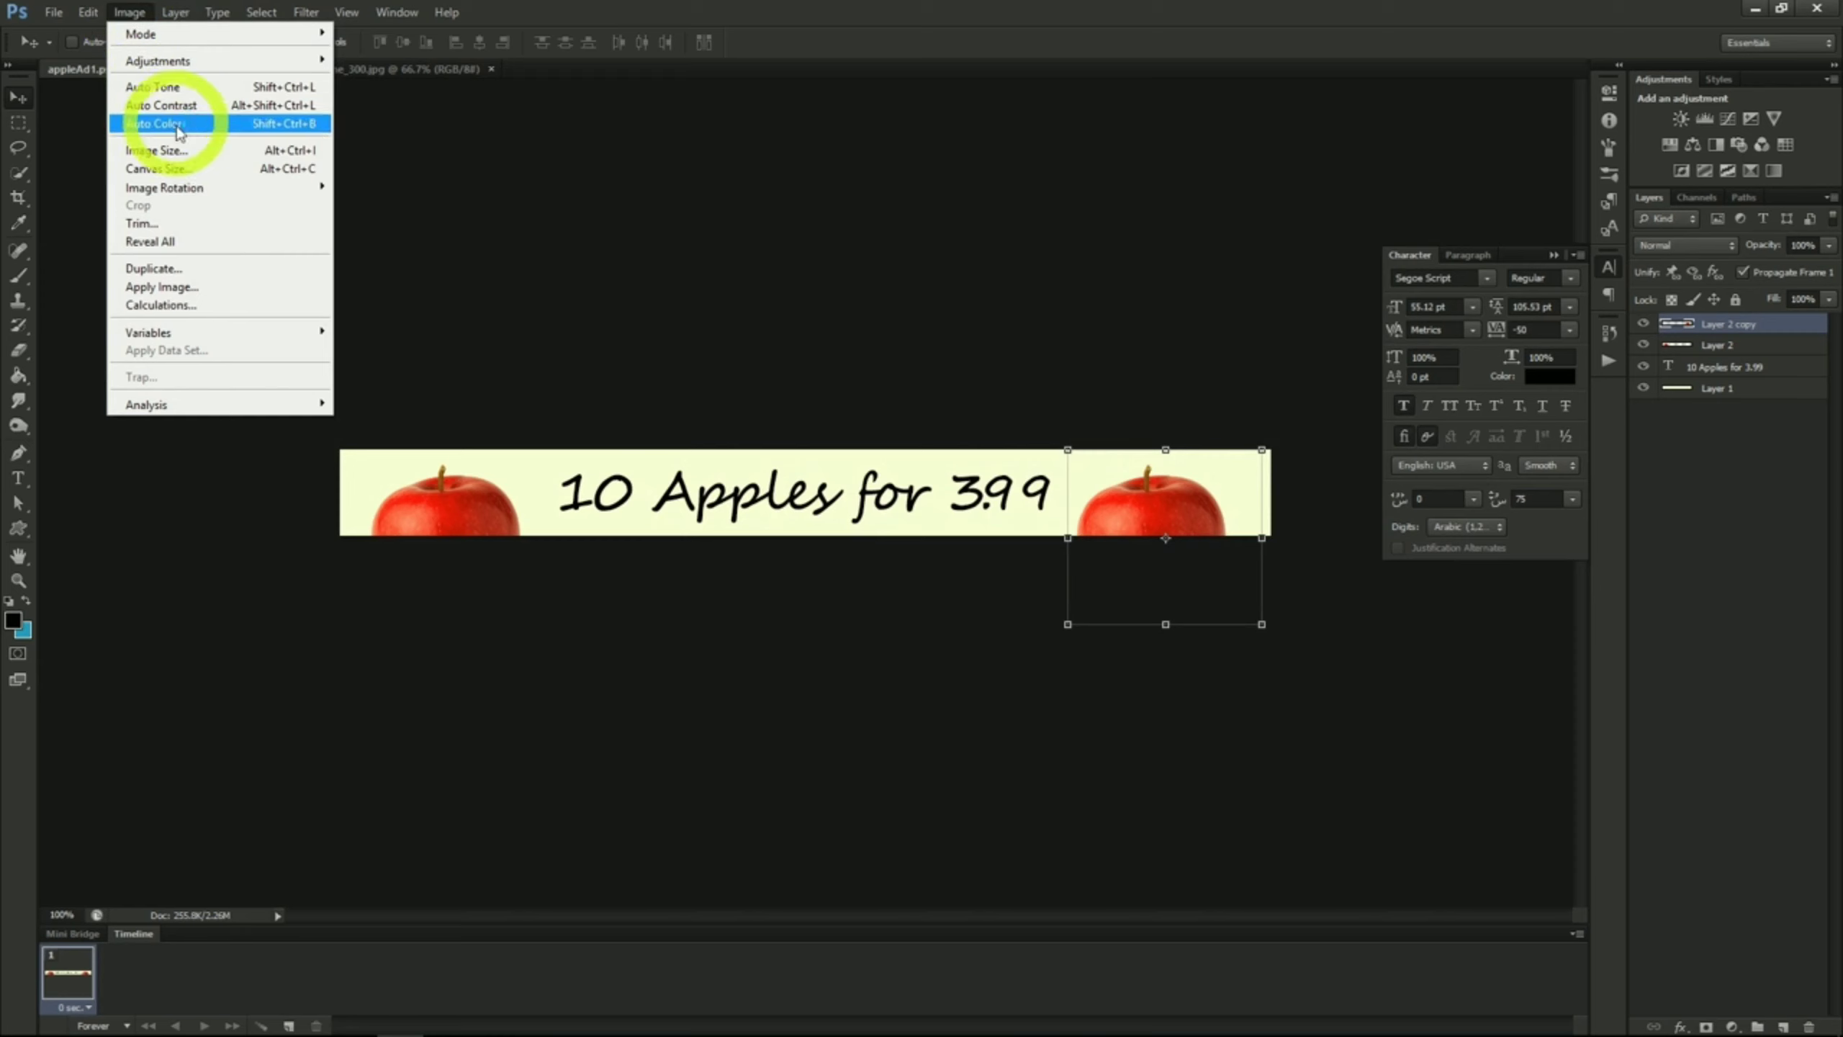
click(183, 173)
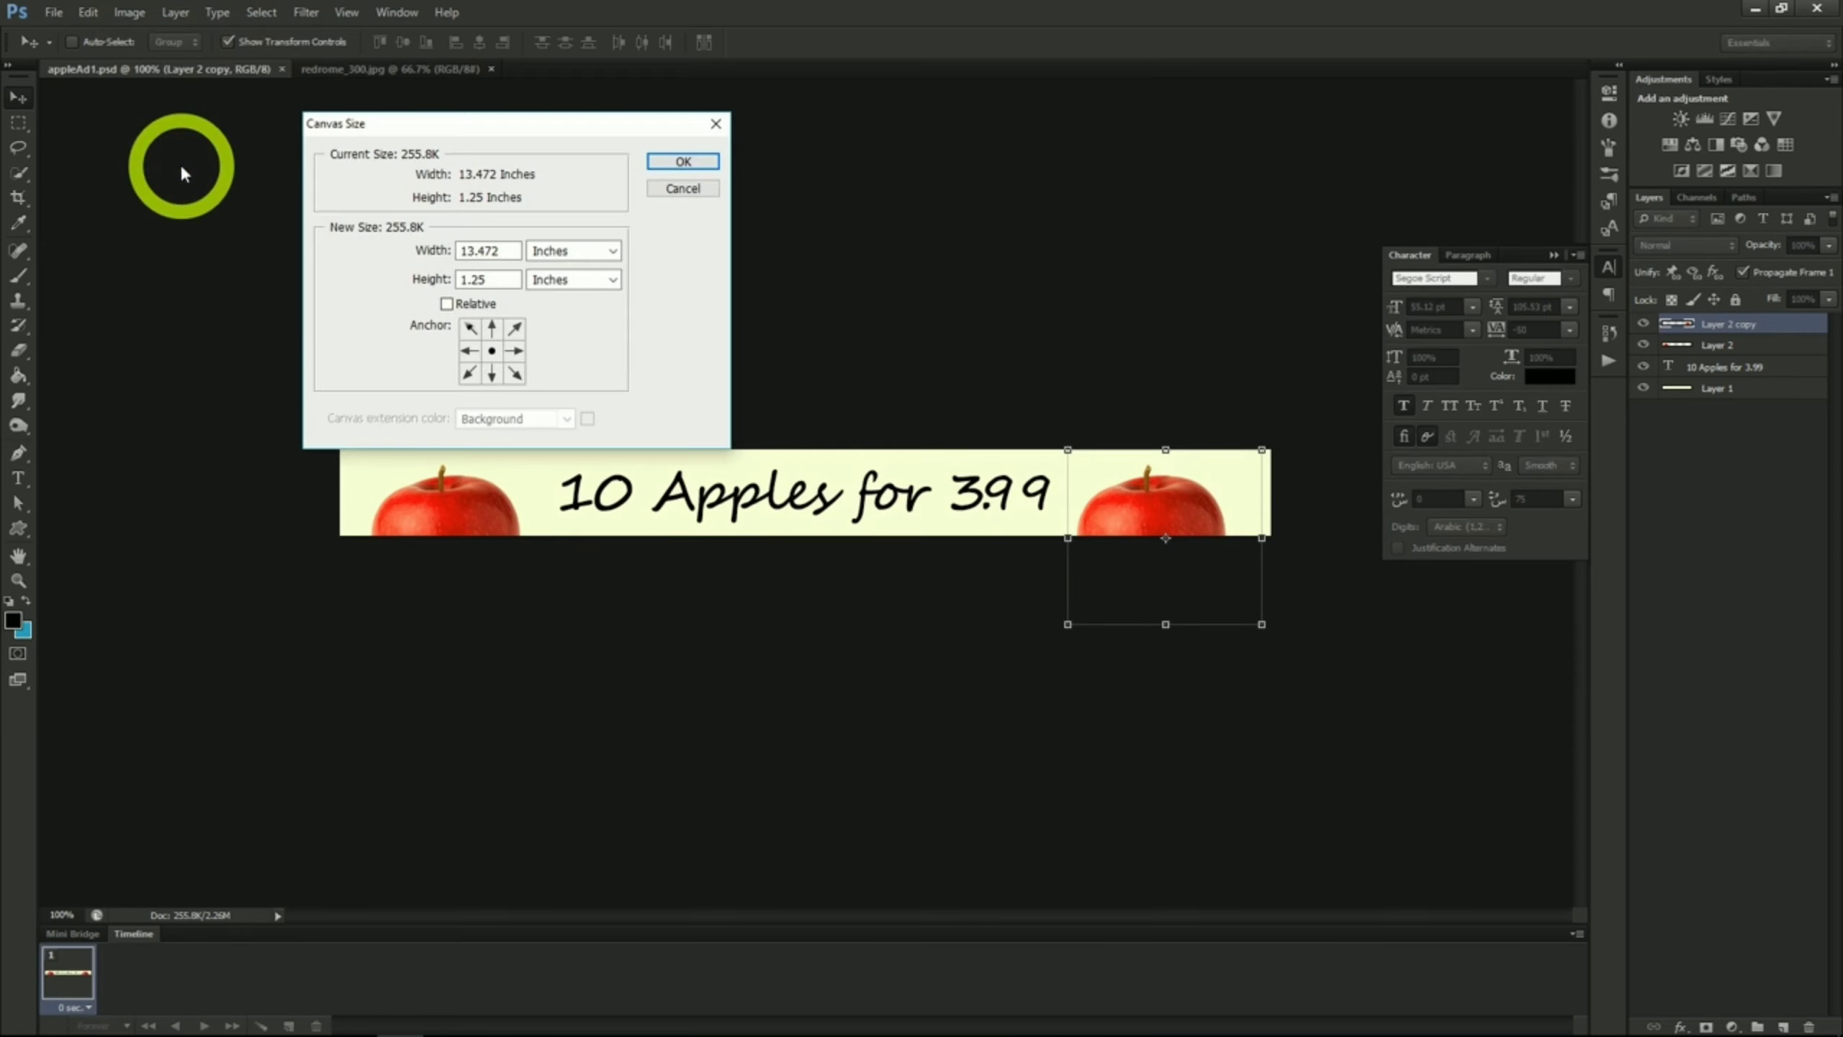
click(550, 253)
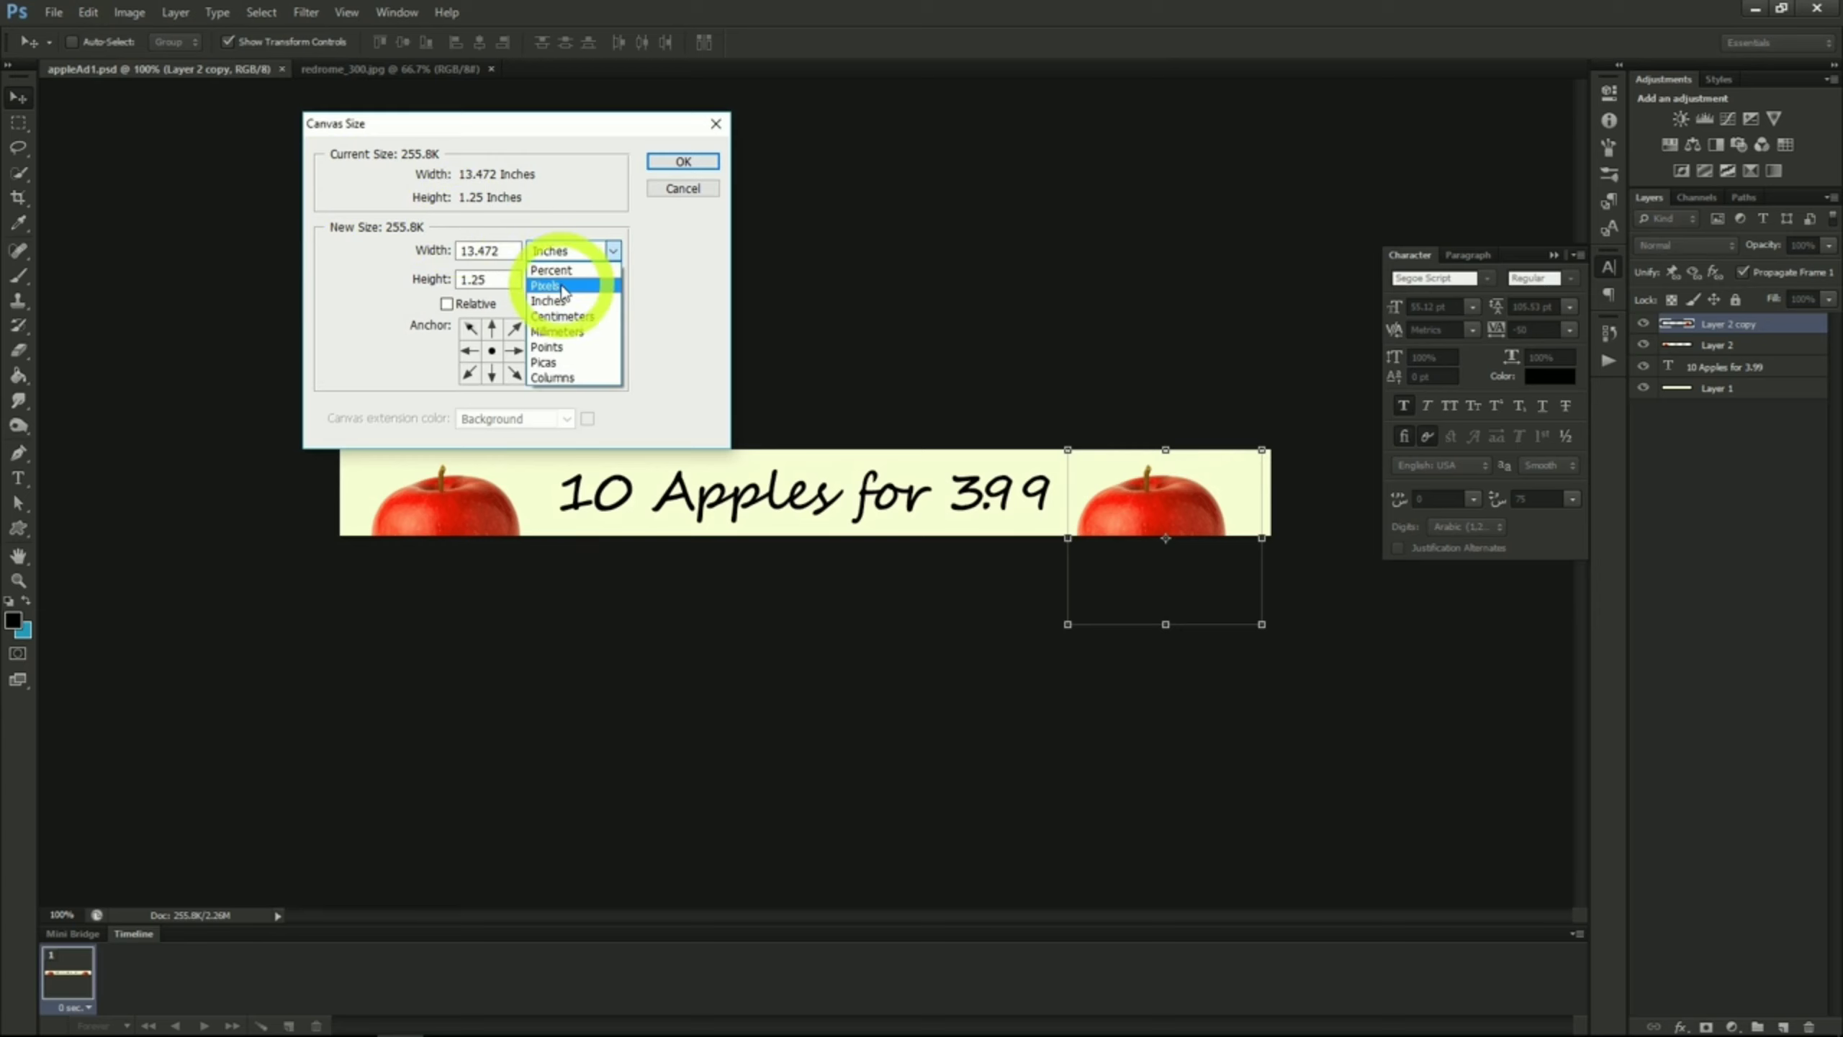
click(561, 283)
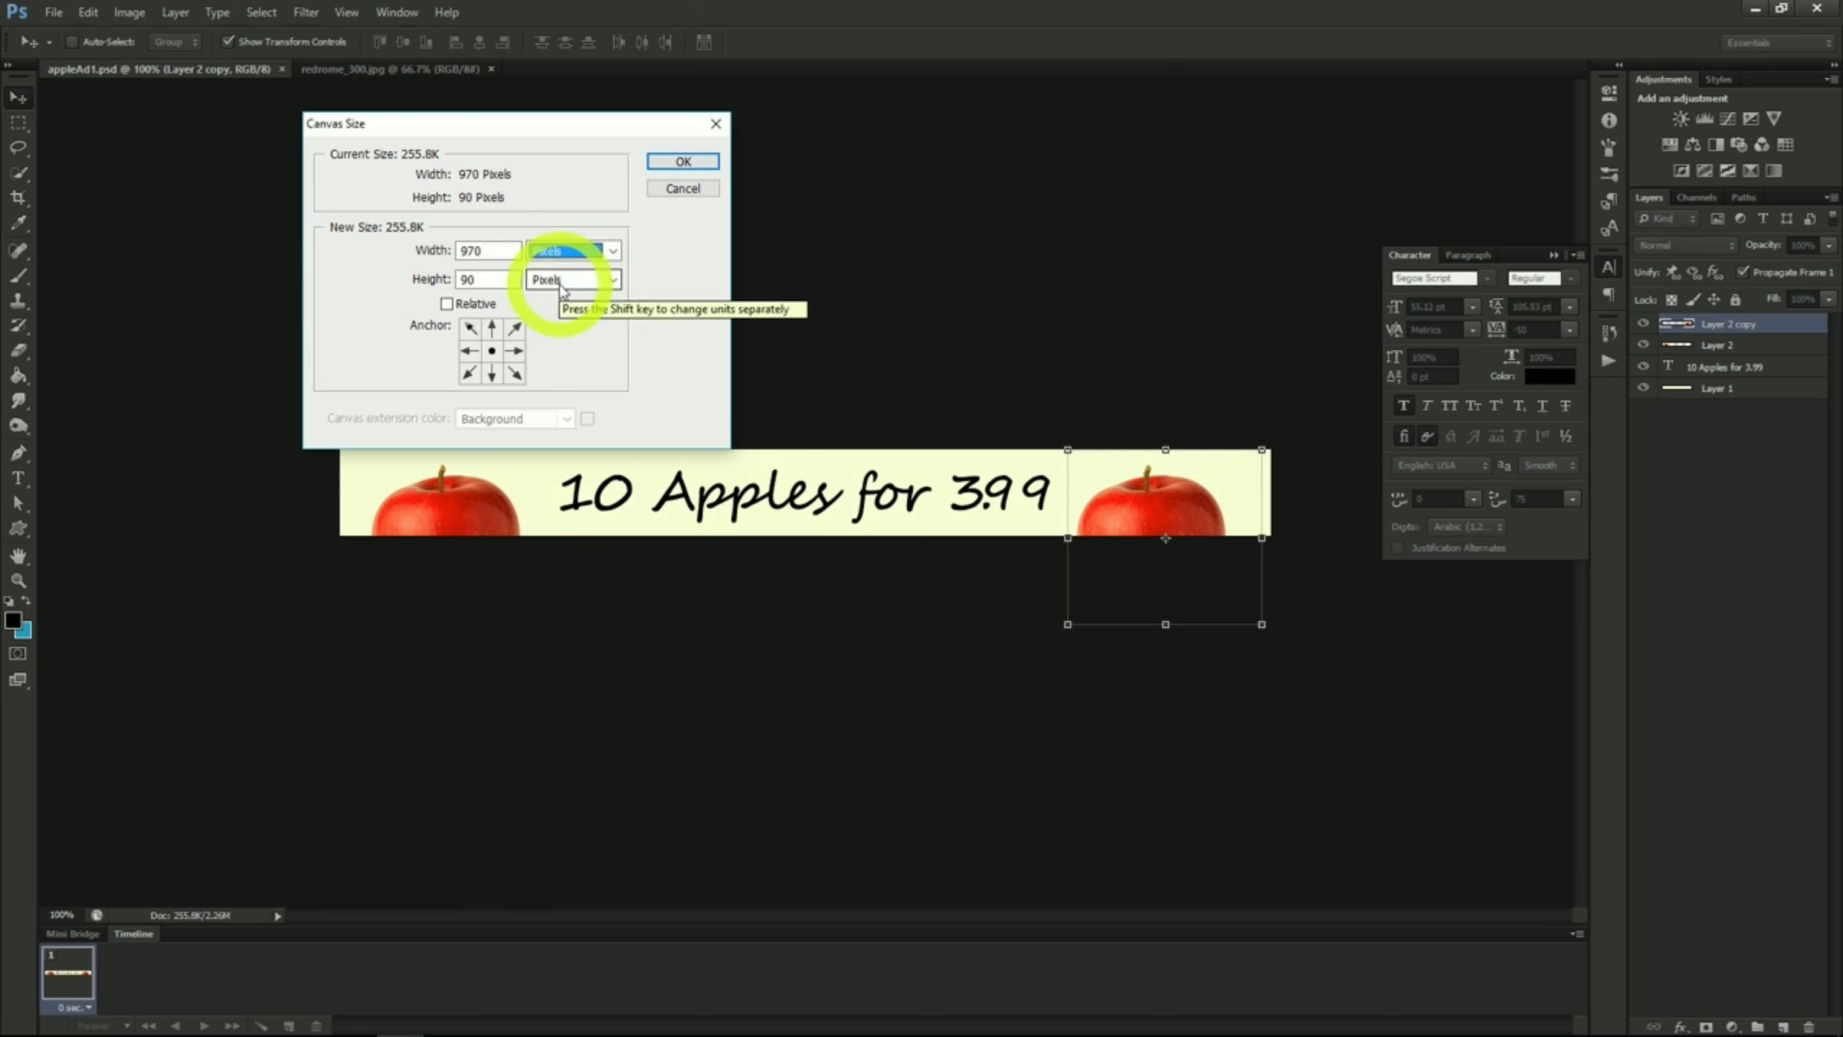
double_click(481, 251)
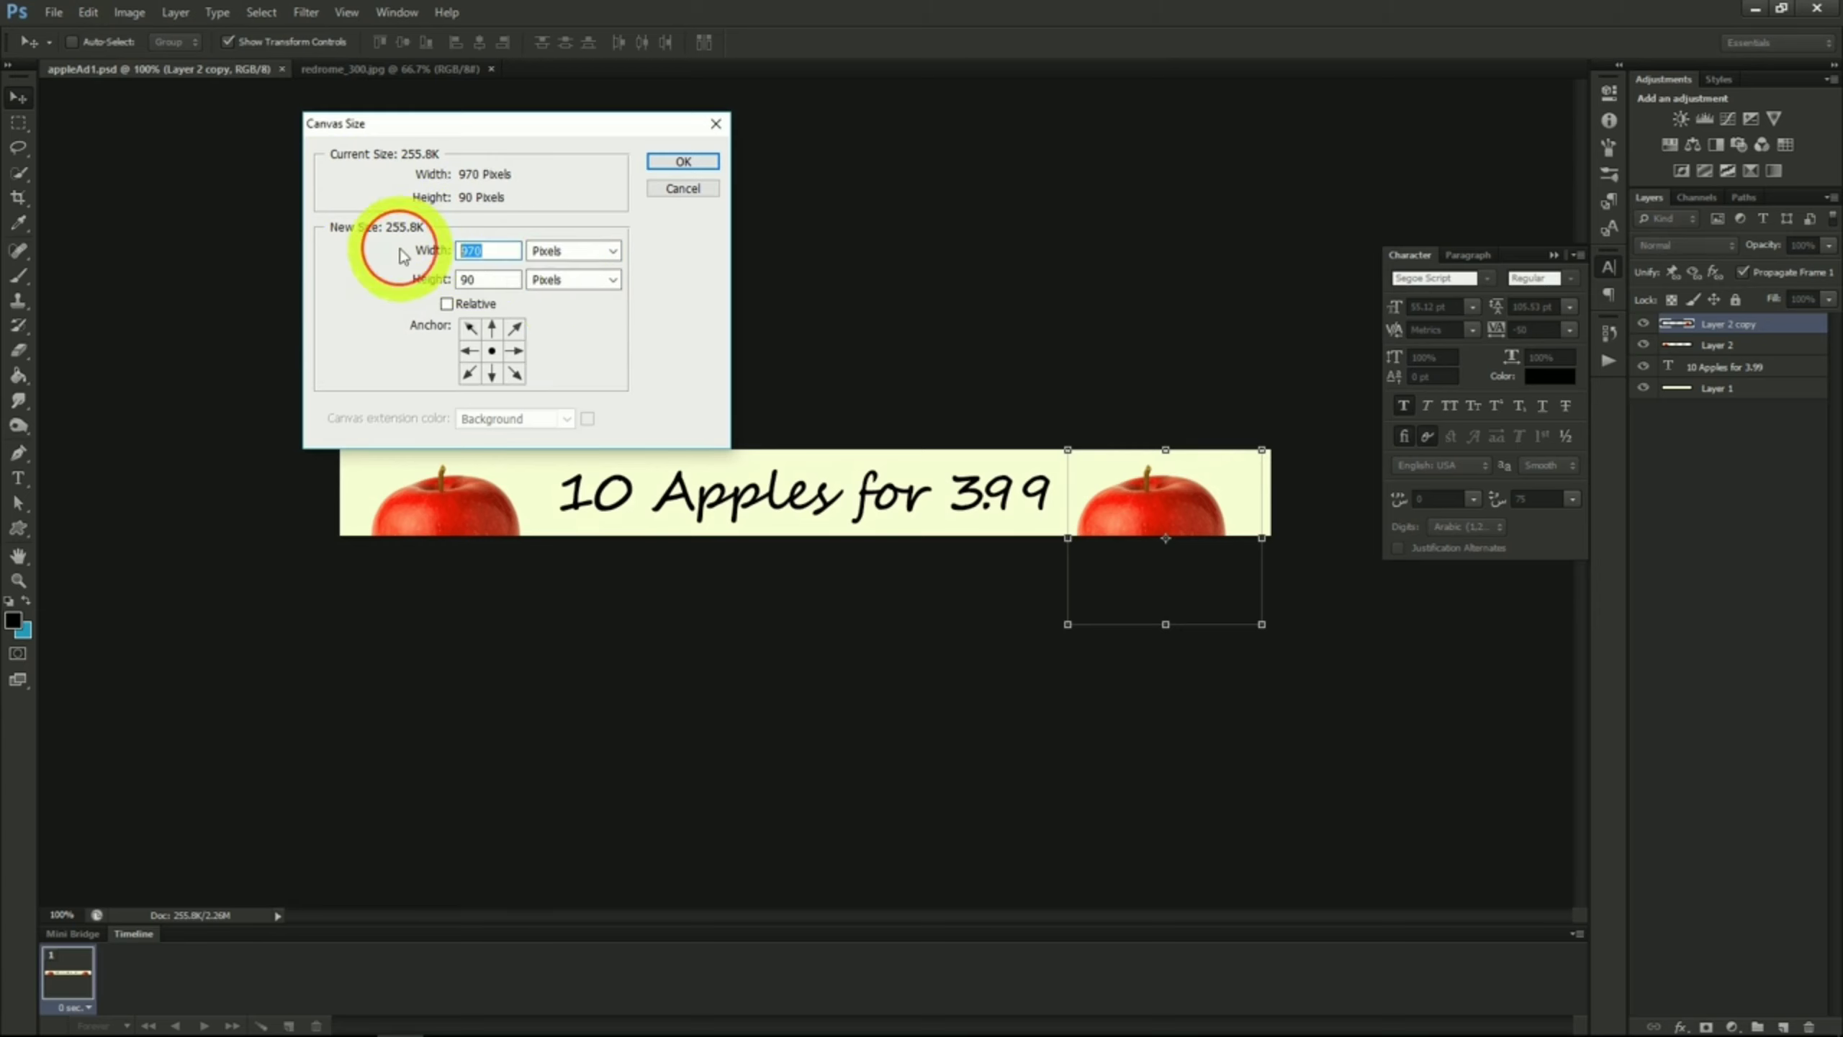
text(300)
key(Tab)
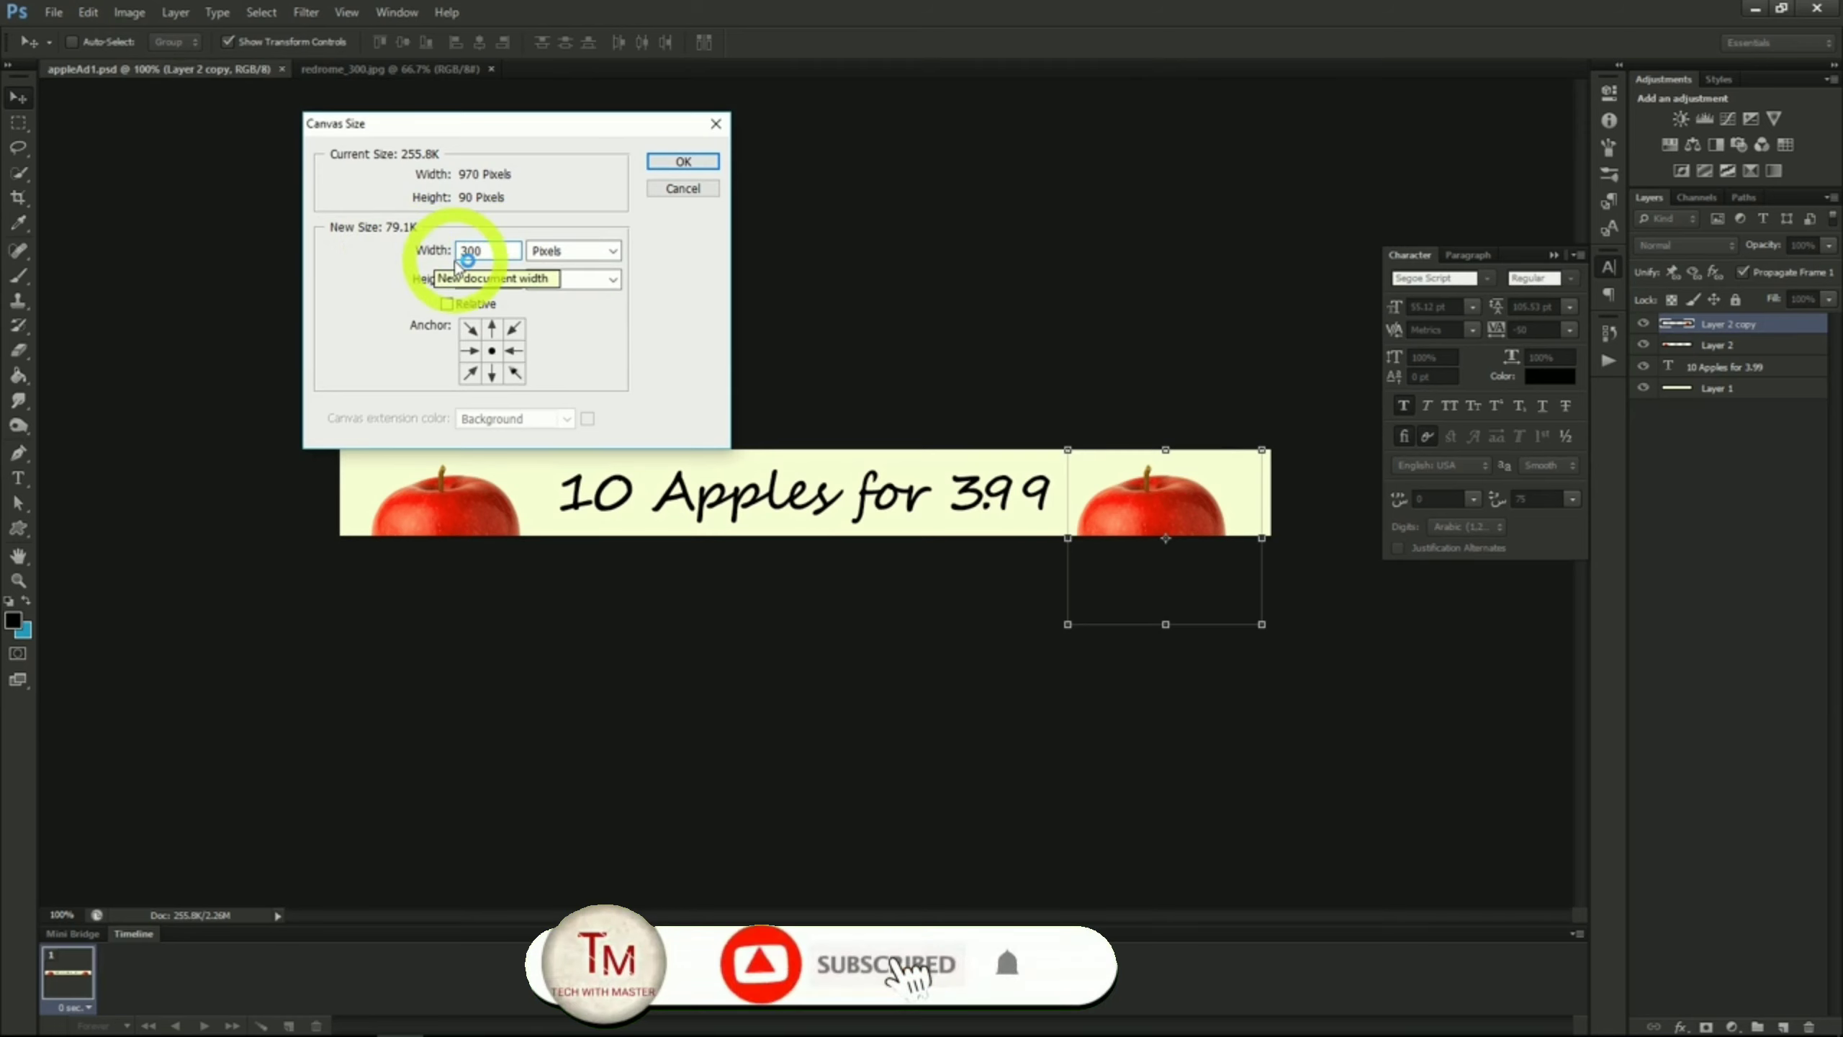
text(600)
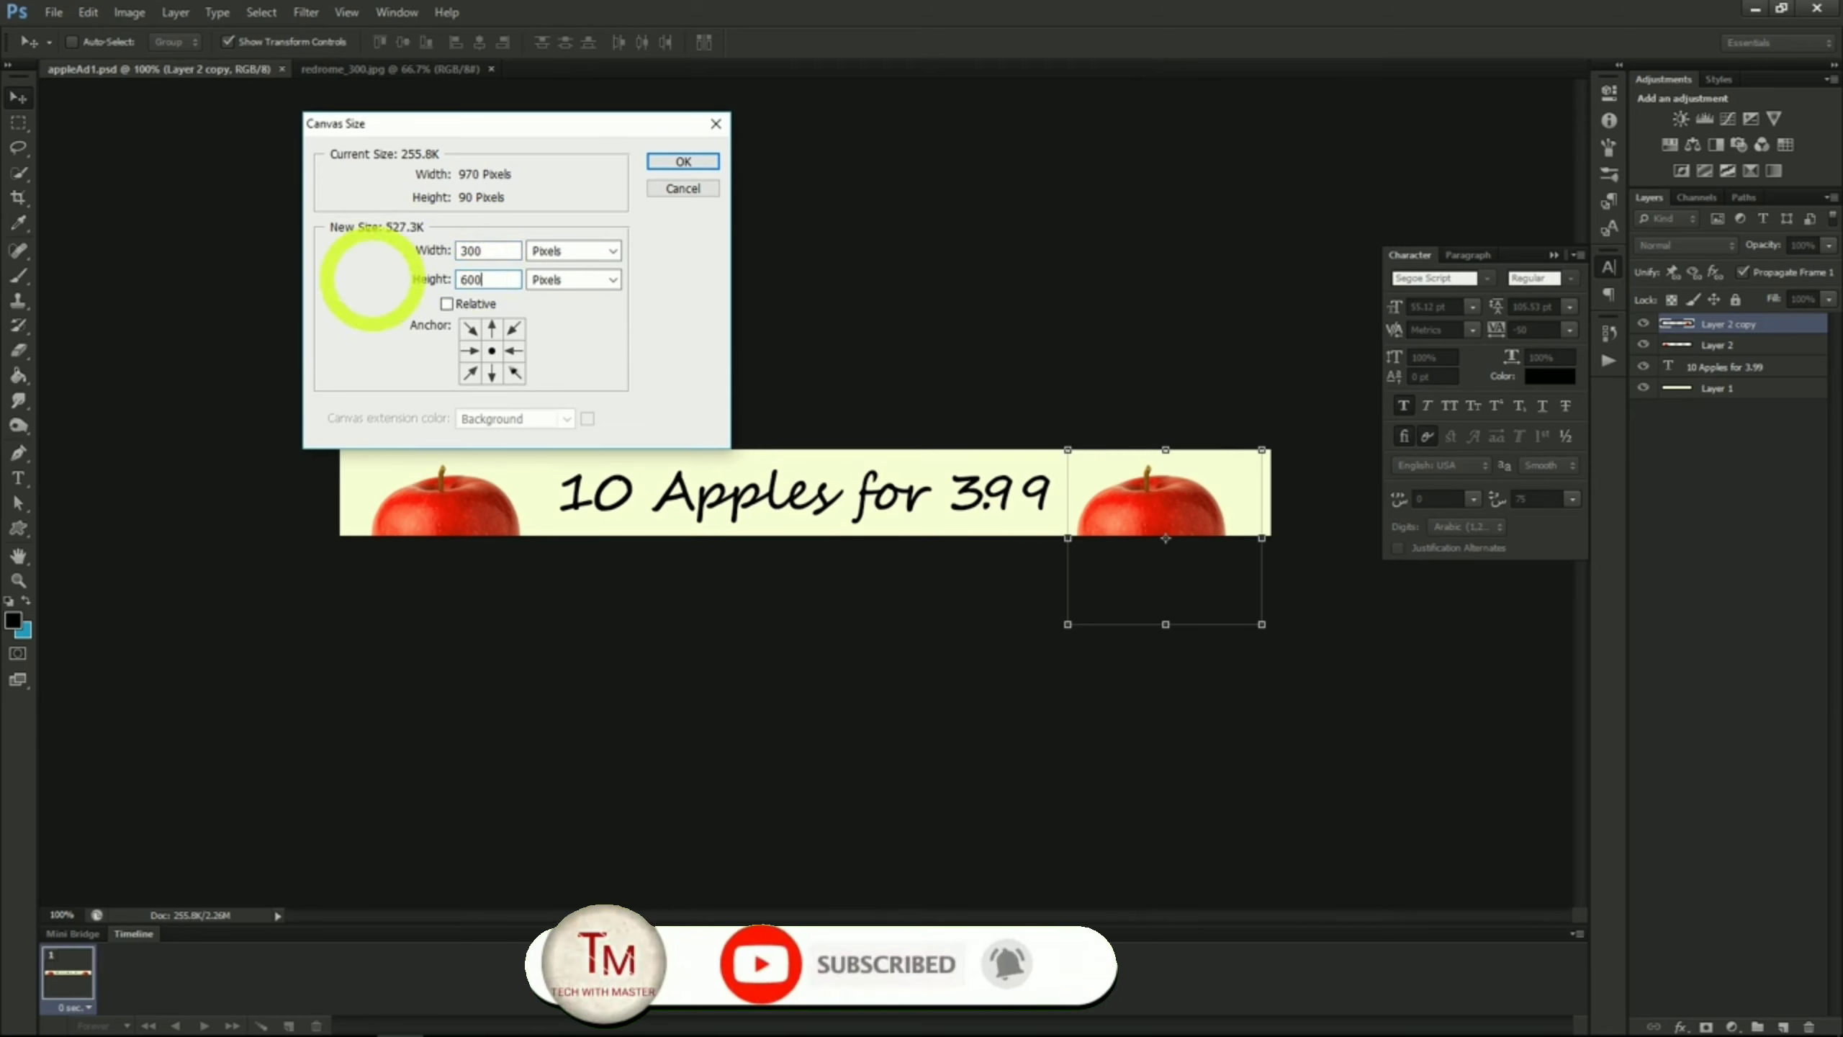
click(683, 162)
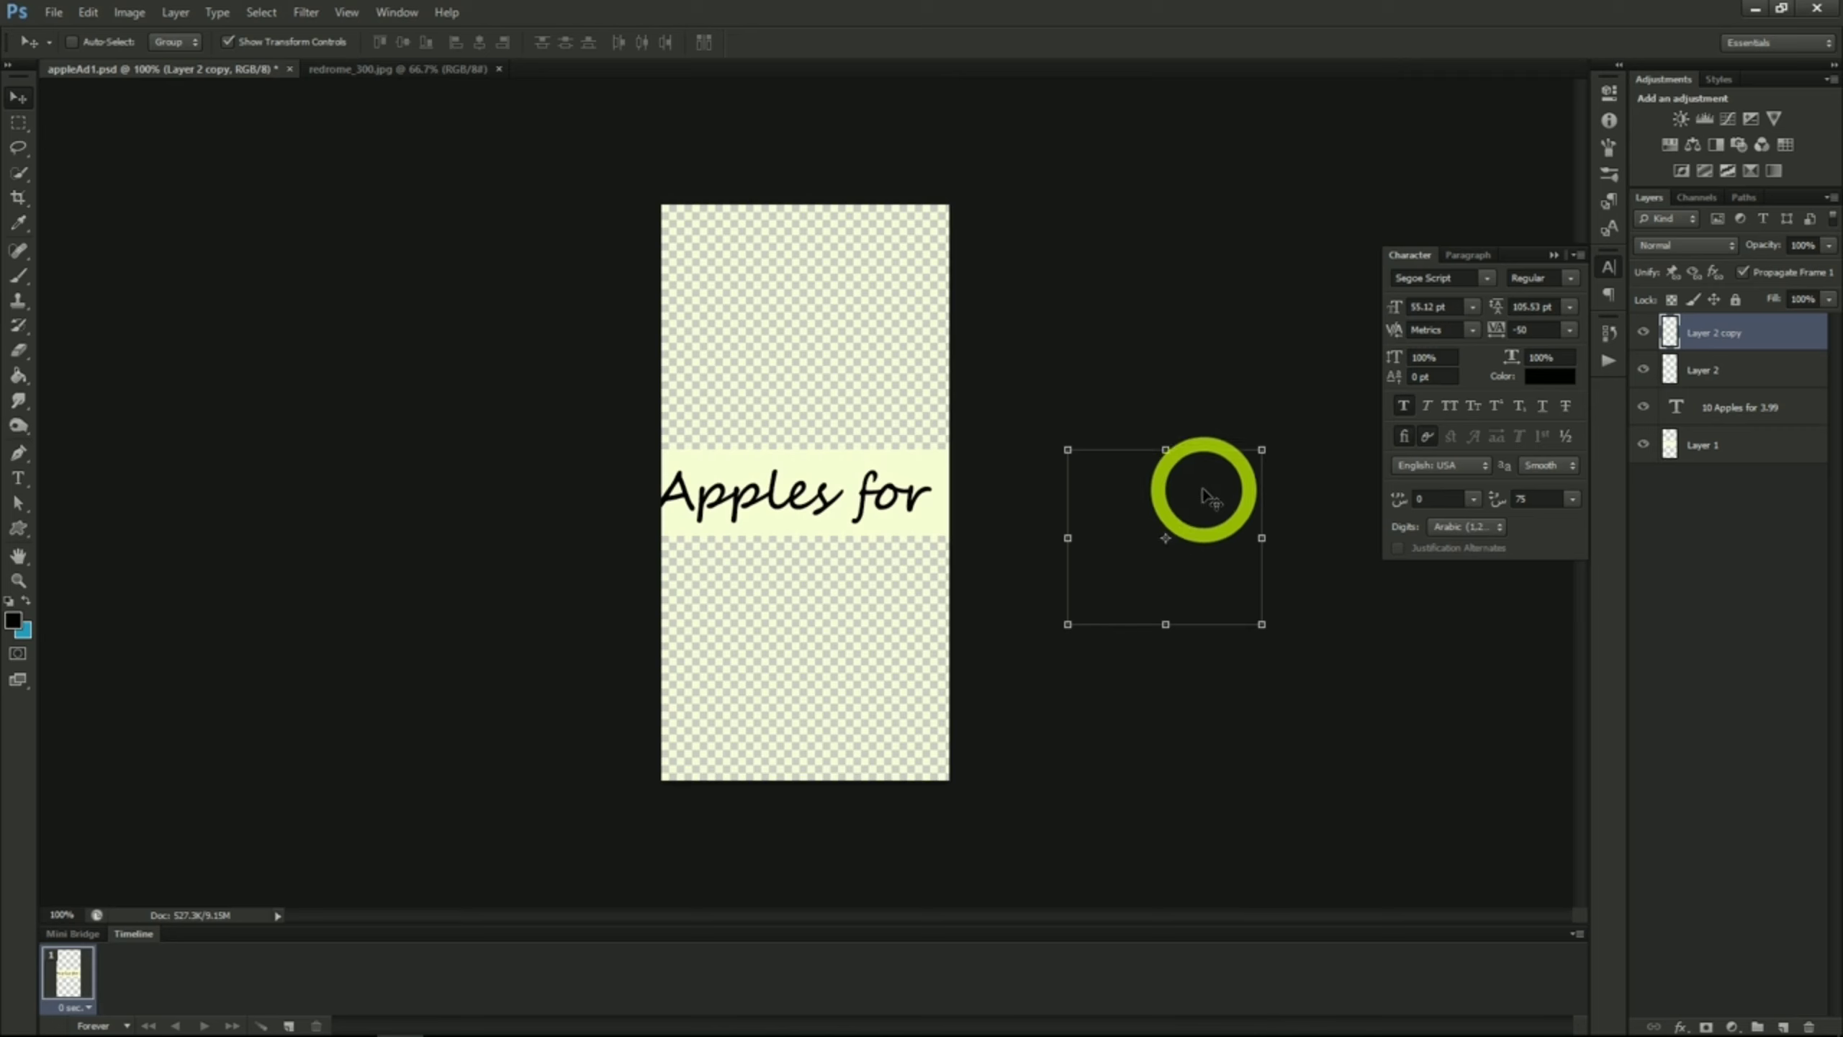
Step: Move the Layer 2 copy apple below the text at the canvas's lower edge and the Layer 2 apple to its upper edge
drag(1181, 494, 851, 638)
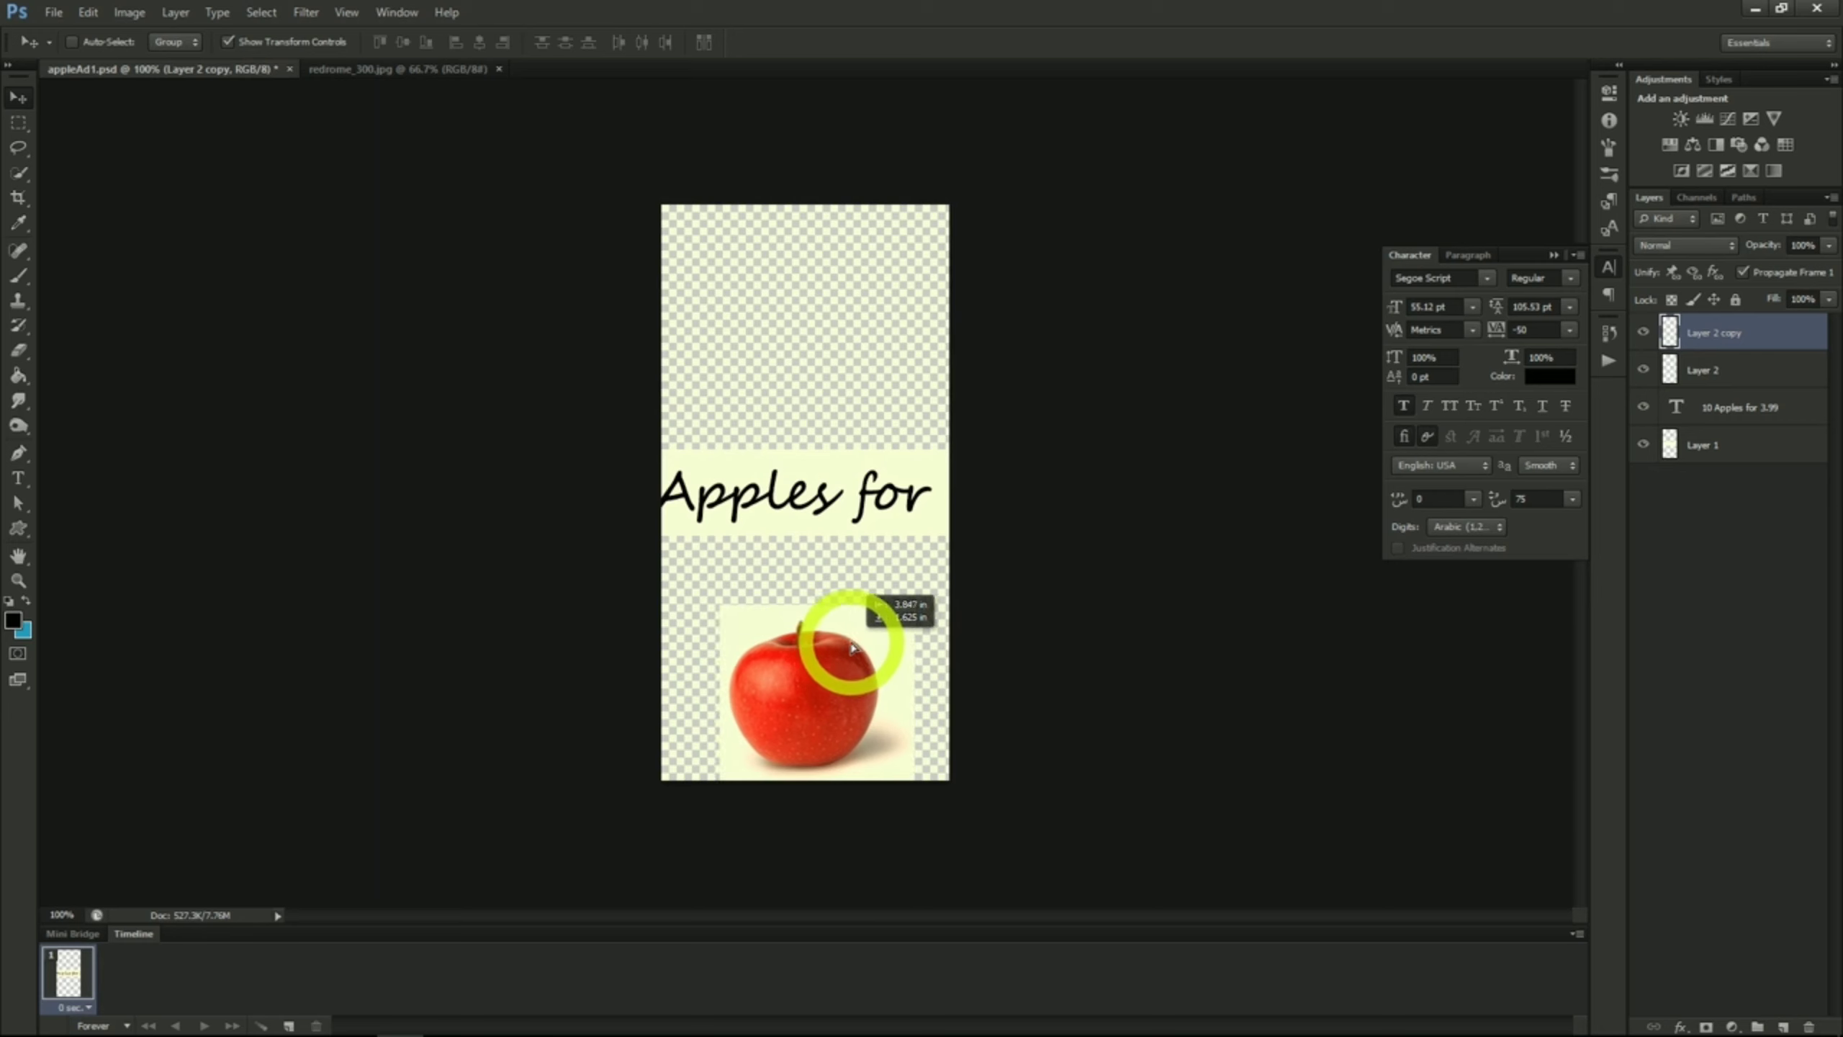
click(1698, 370)
drag(494, 498, 626, 416)
drag(626, 416, 823, 265)
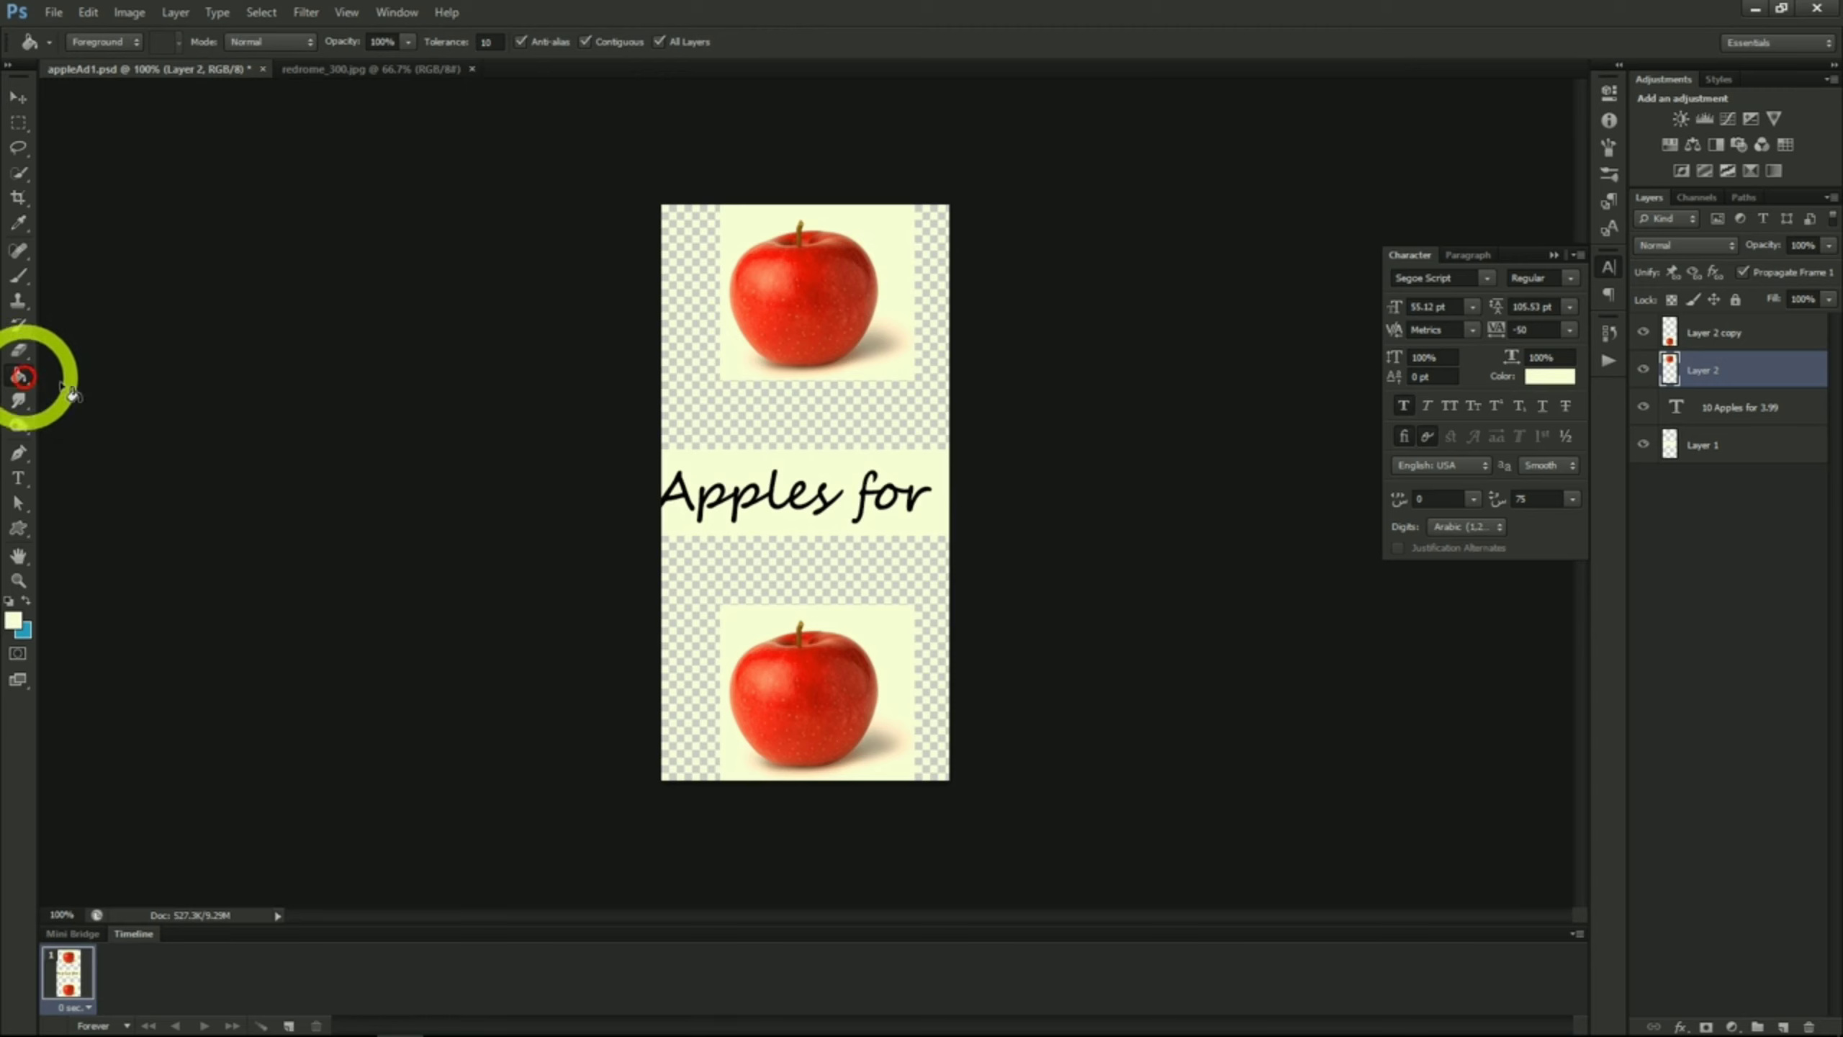
Step: Fill the transparent areas above and below the text band with the off-white colour
click(793, 436)
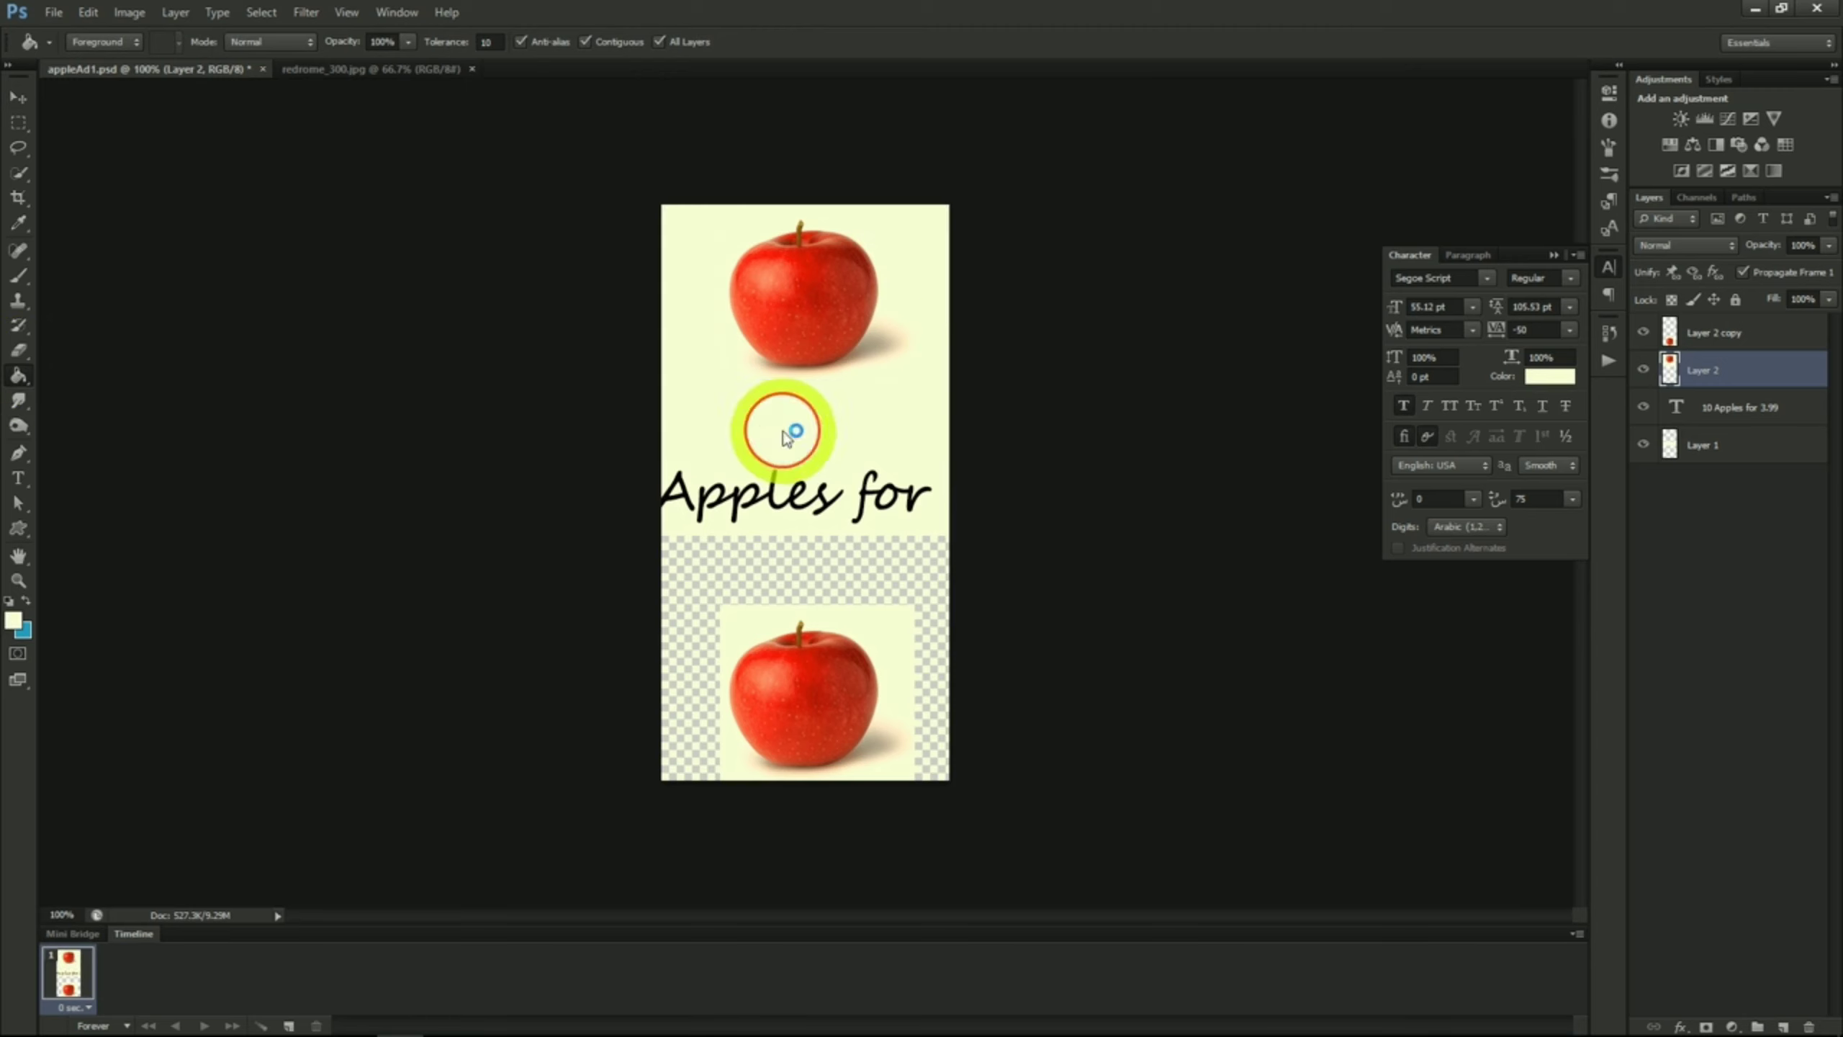
click(792, 577)
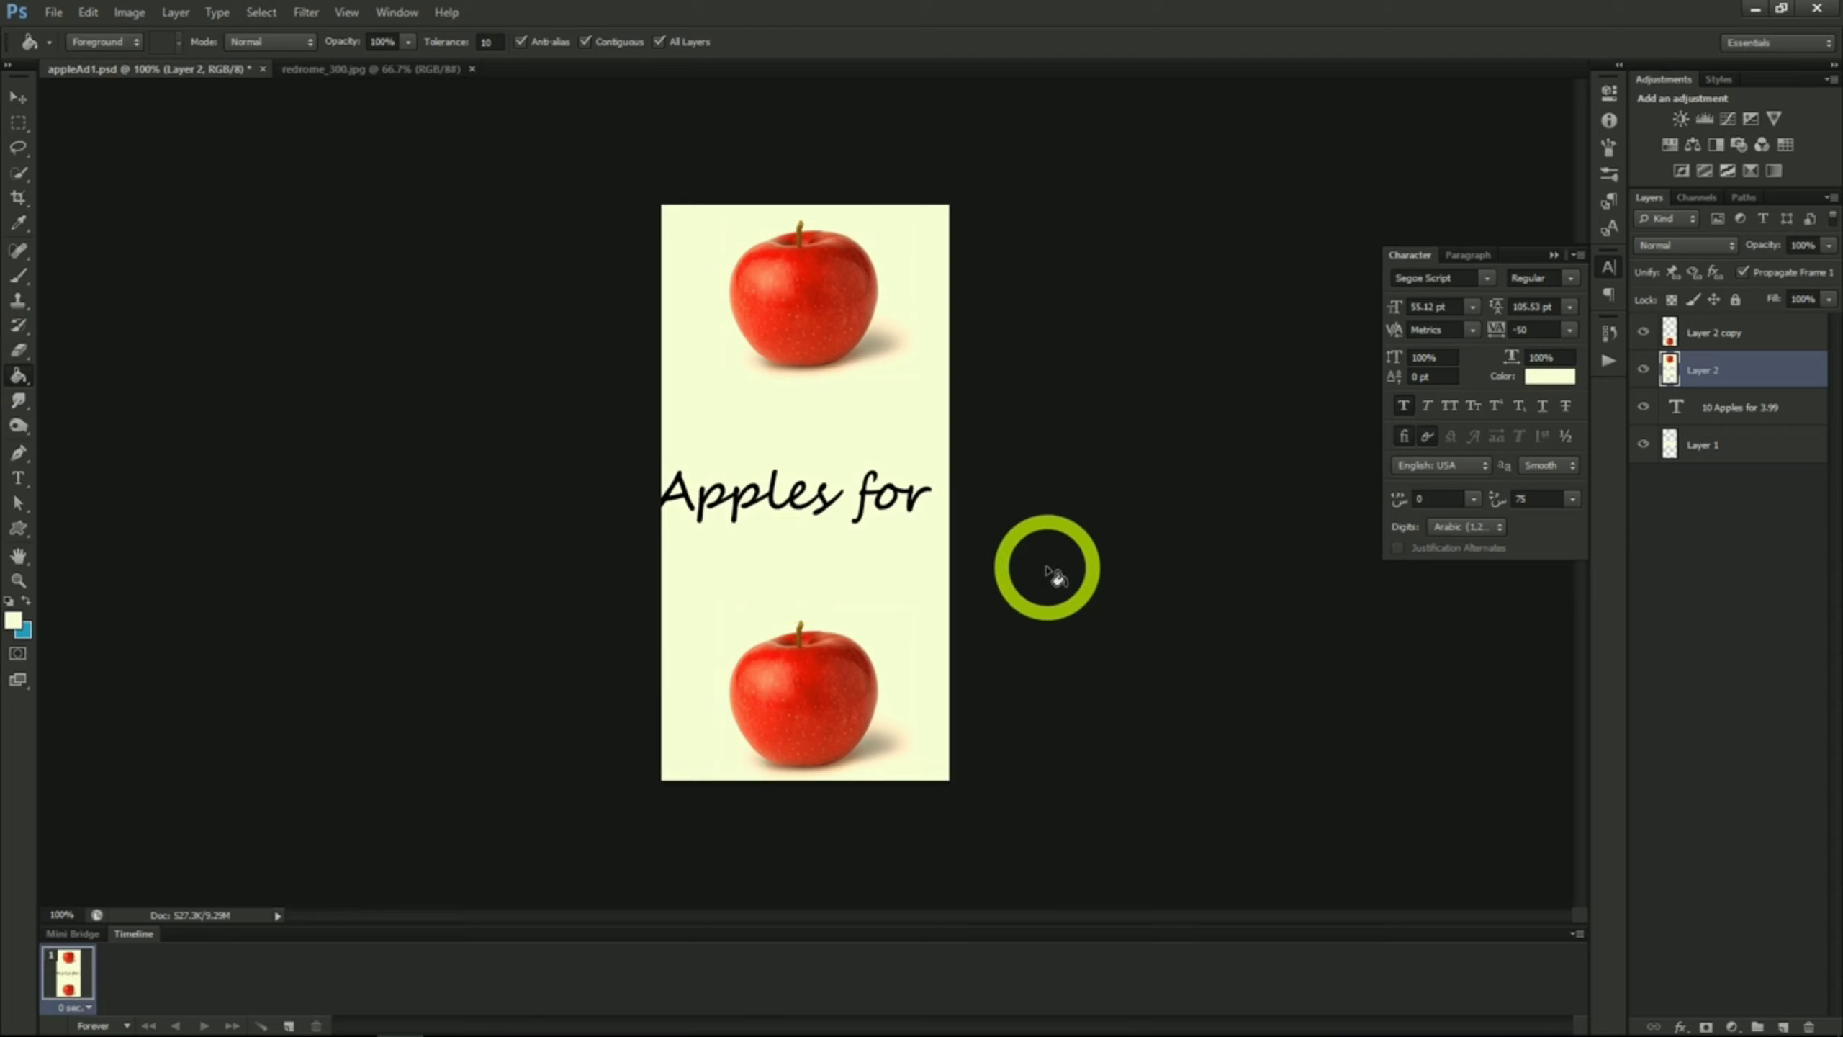
Step: Fill the Layer 1 background with the off-white colour in the area above the text
click(1713, 445)
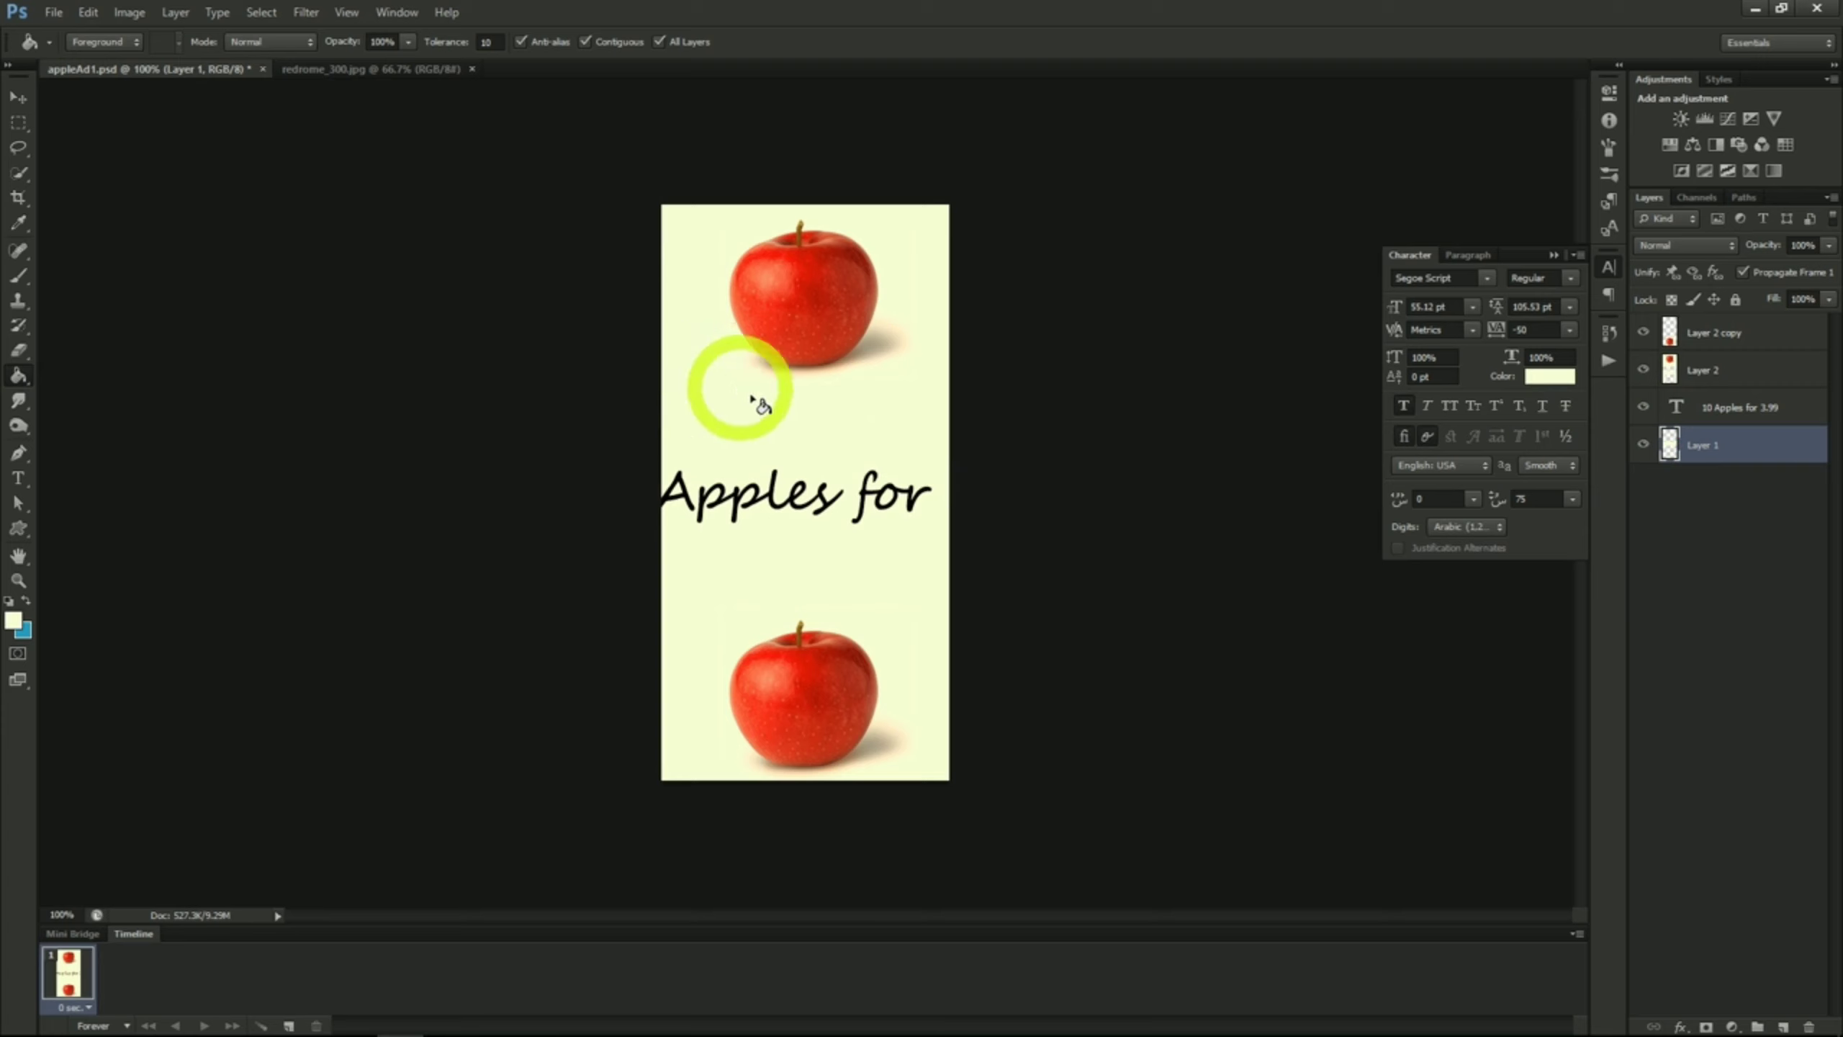
click(775, 421)
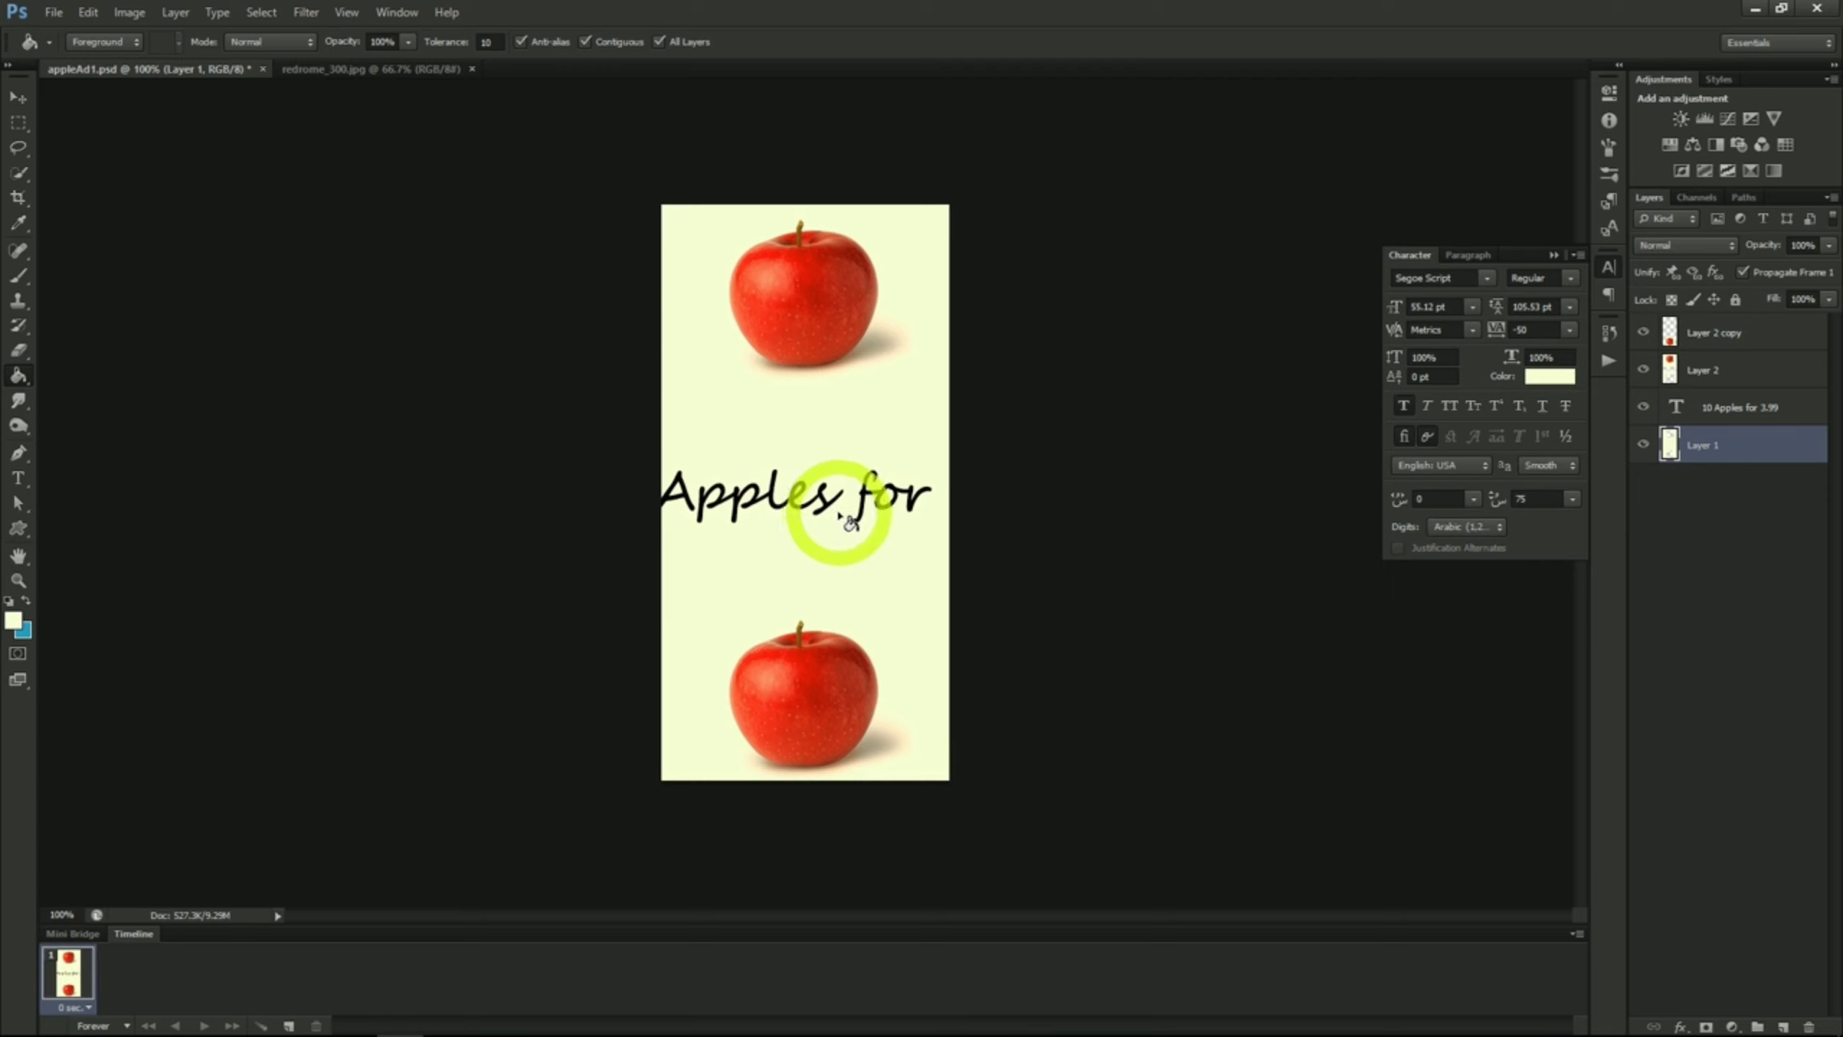
Step: Break the banner text into two lines, with "10 Apples" above and "for 3.99" below
click(18, 478)
click(682, 501)
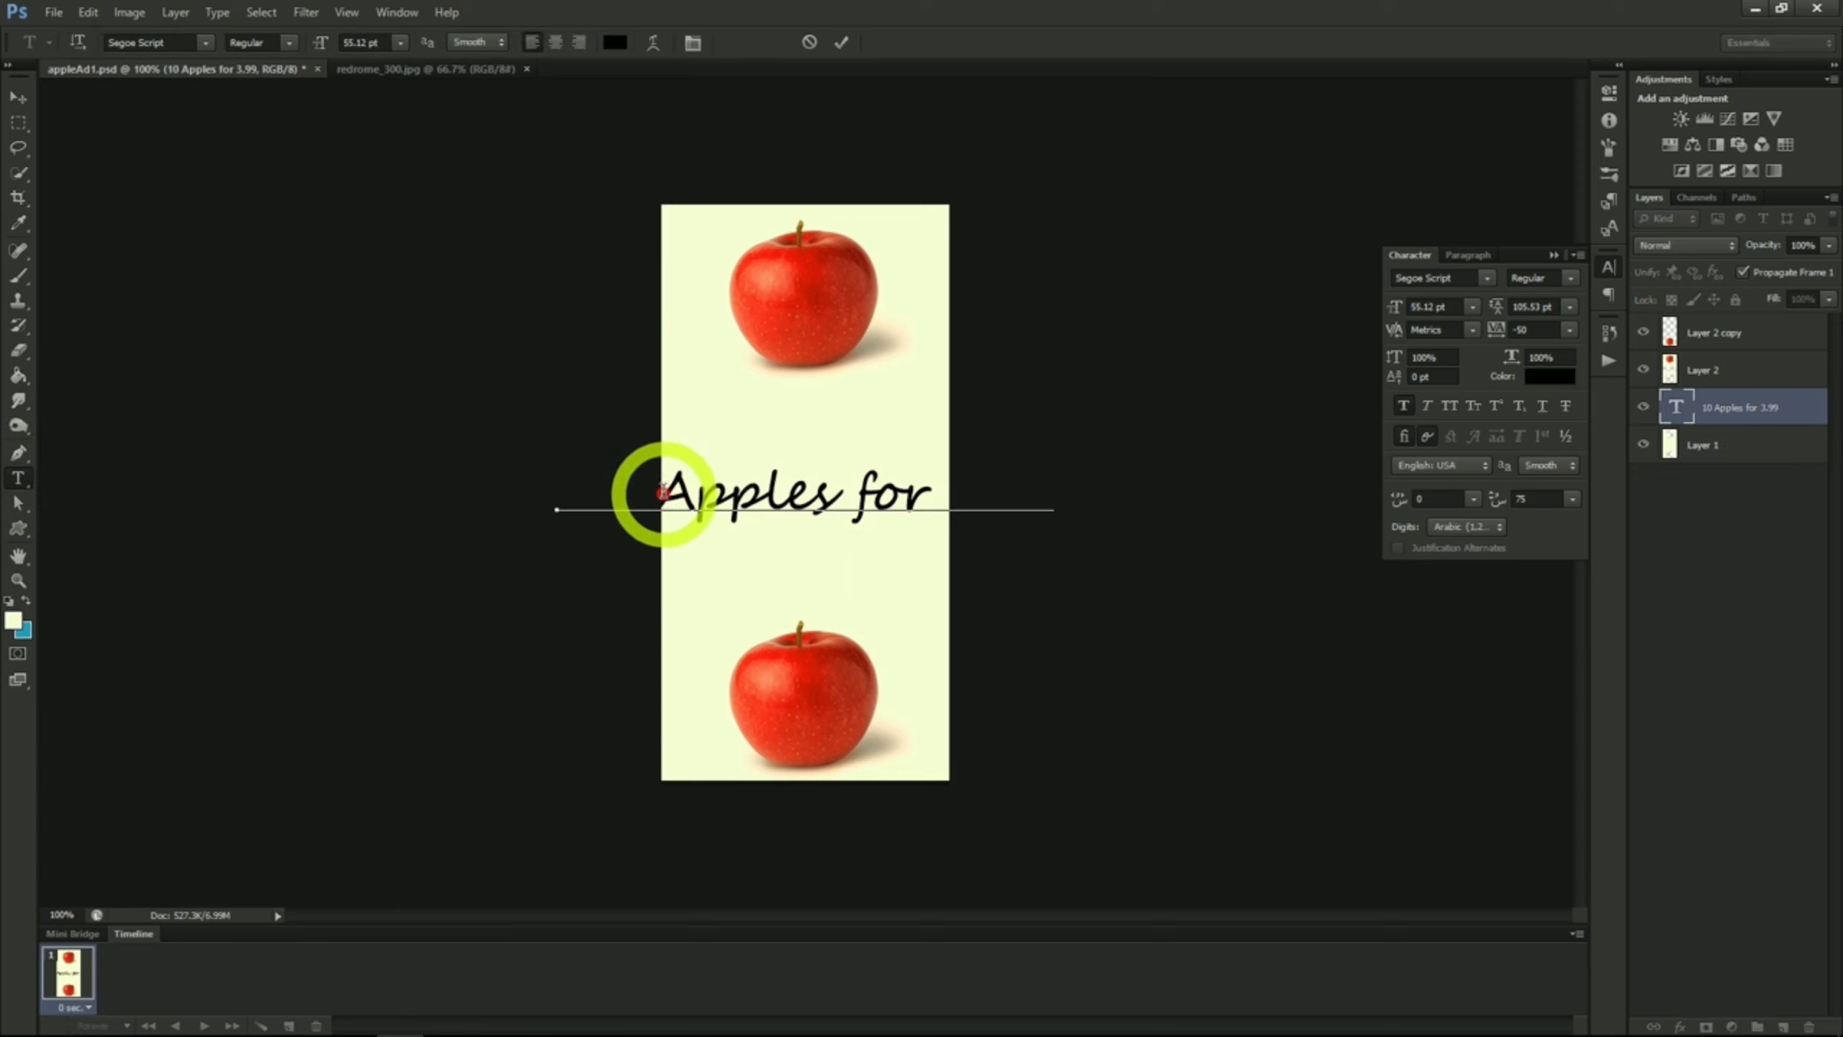
click(664, 492)
click(861, 488)
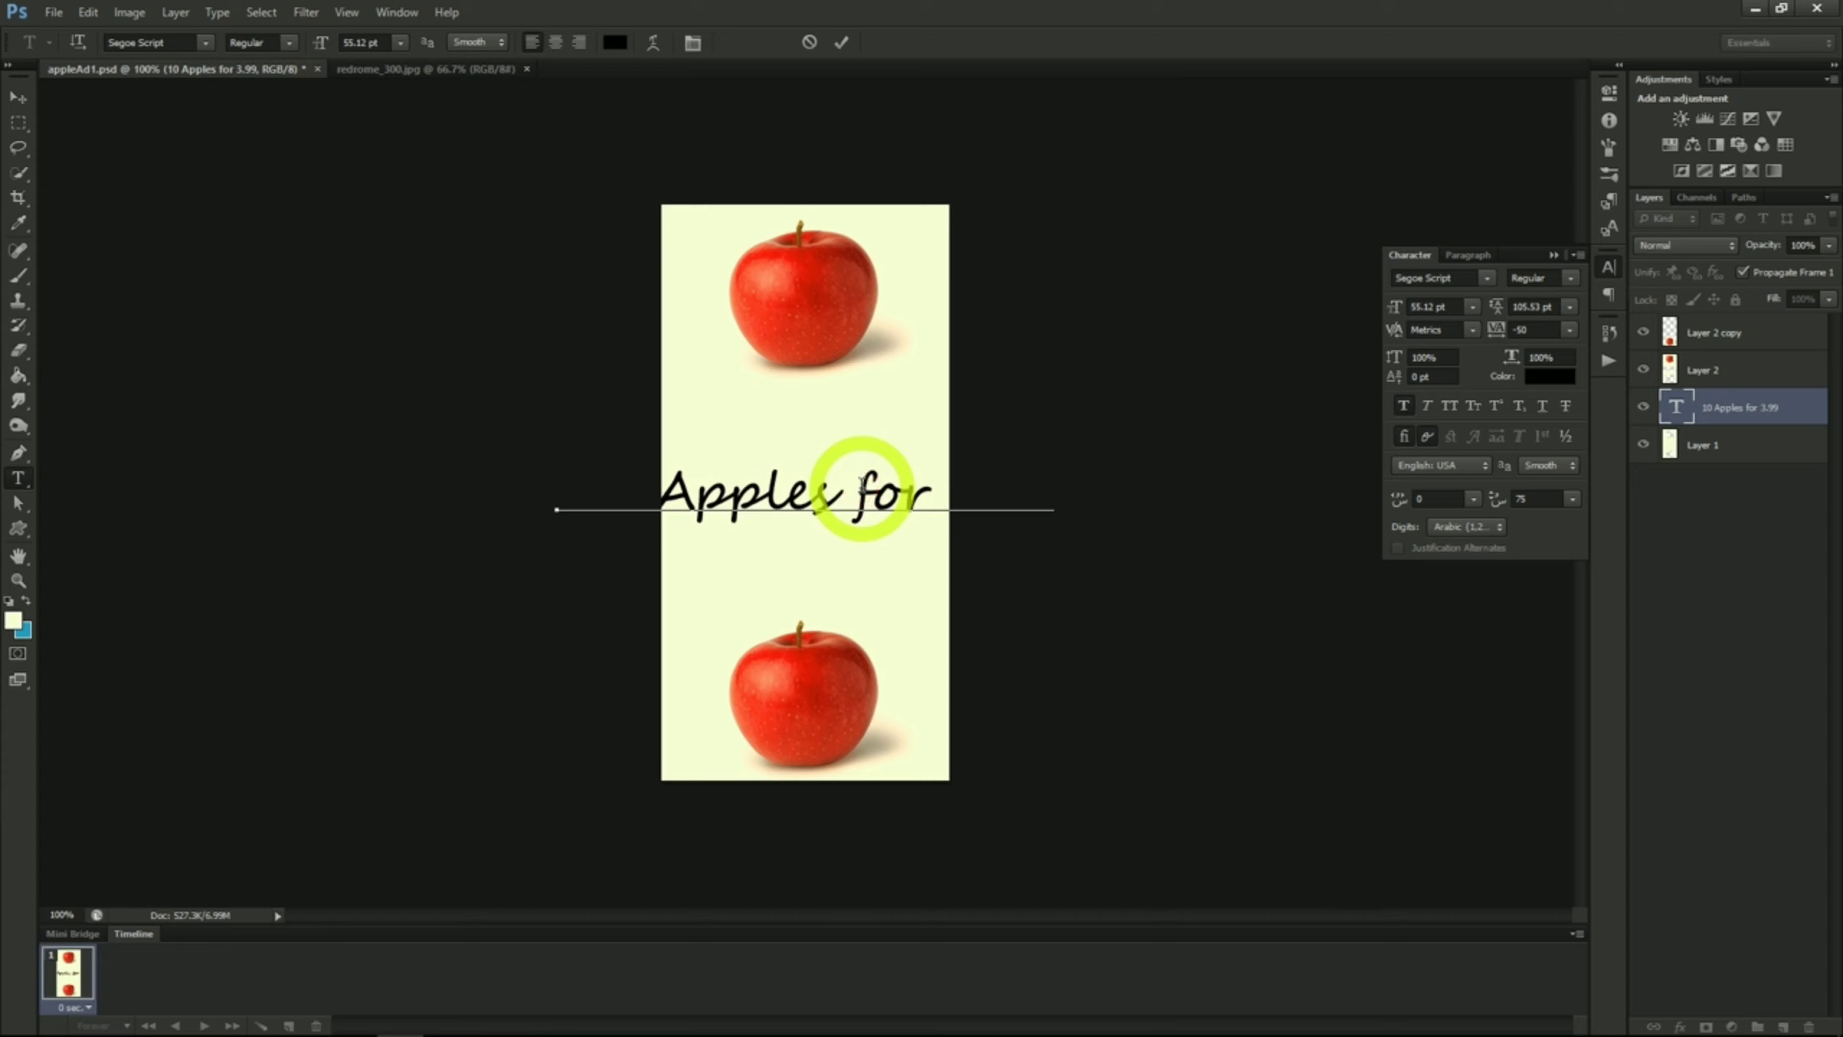
key(Return)
Step: Move the two-line text between the two apples and raise its layer above the apple layers
click(19, 97)
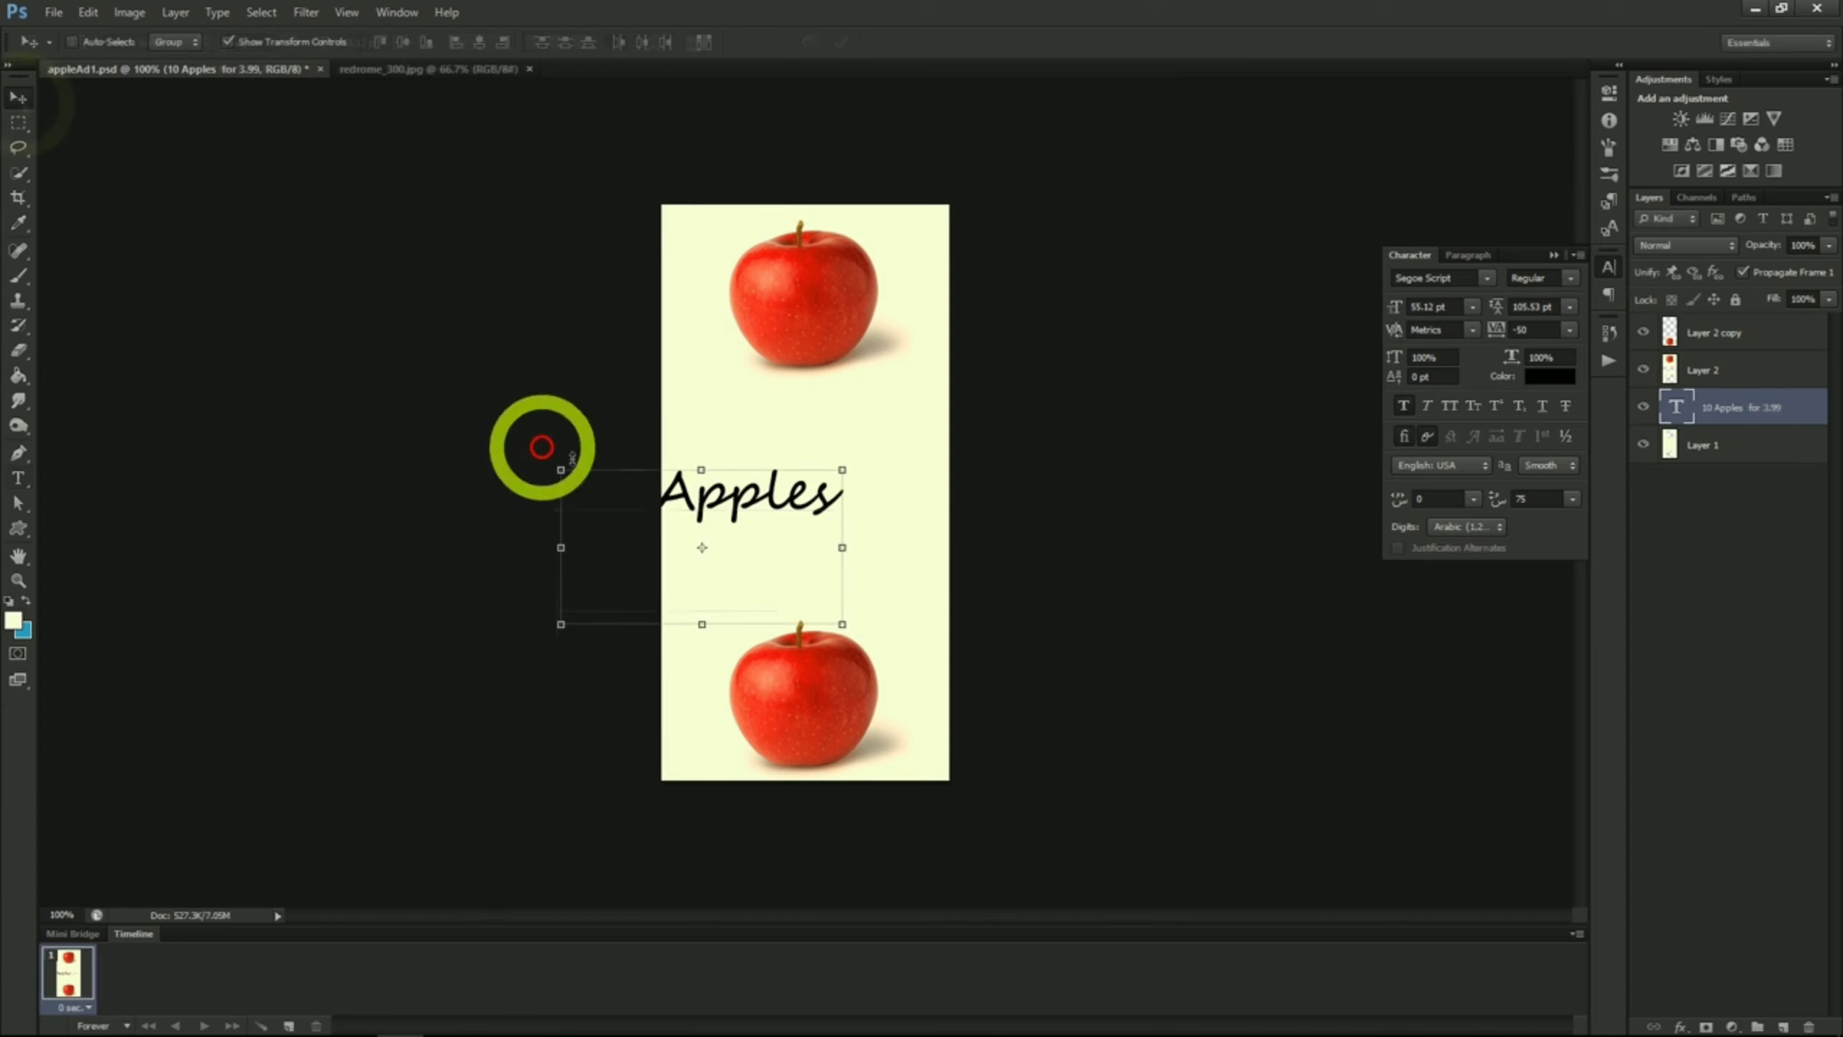
drag(938, 535, 1043, 482)
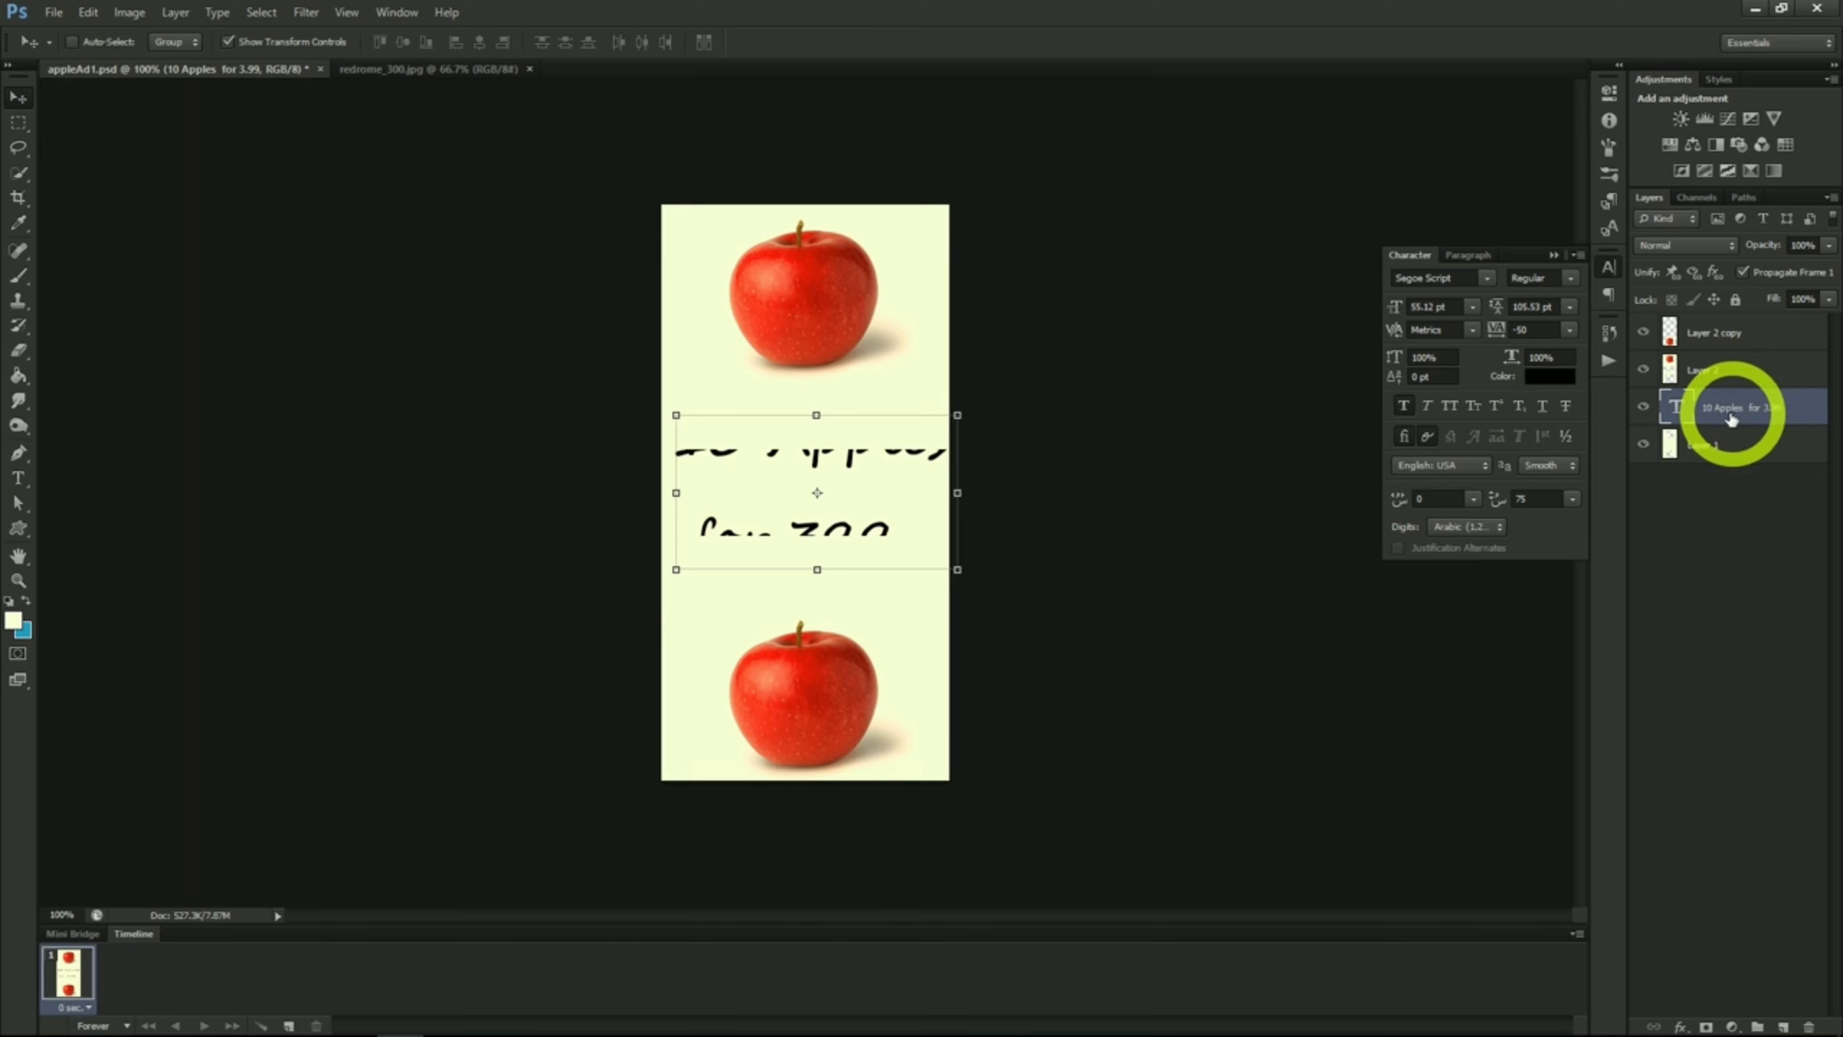
drag(1732, 420, 1720, 319)
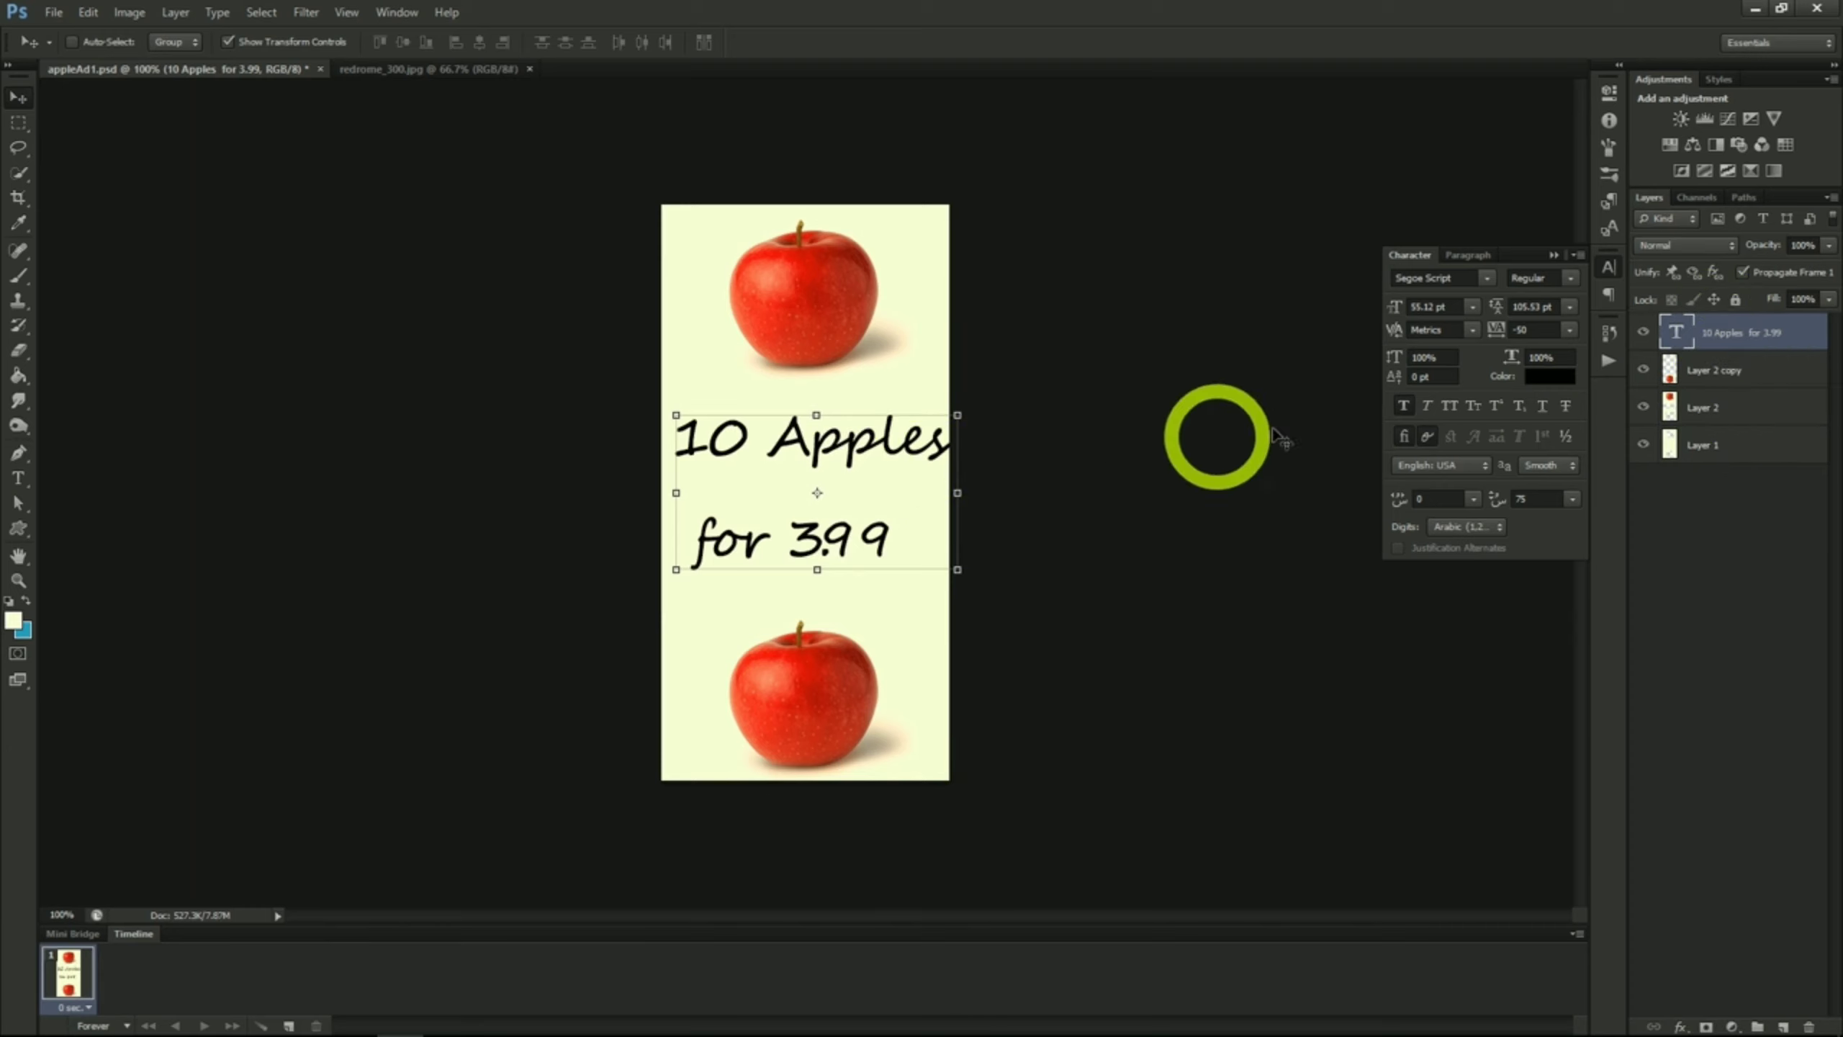
drag(876, 464, 866, 466)
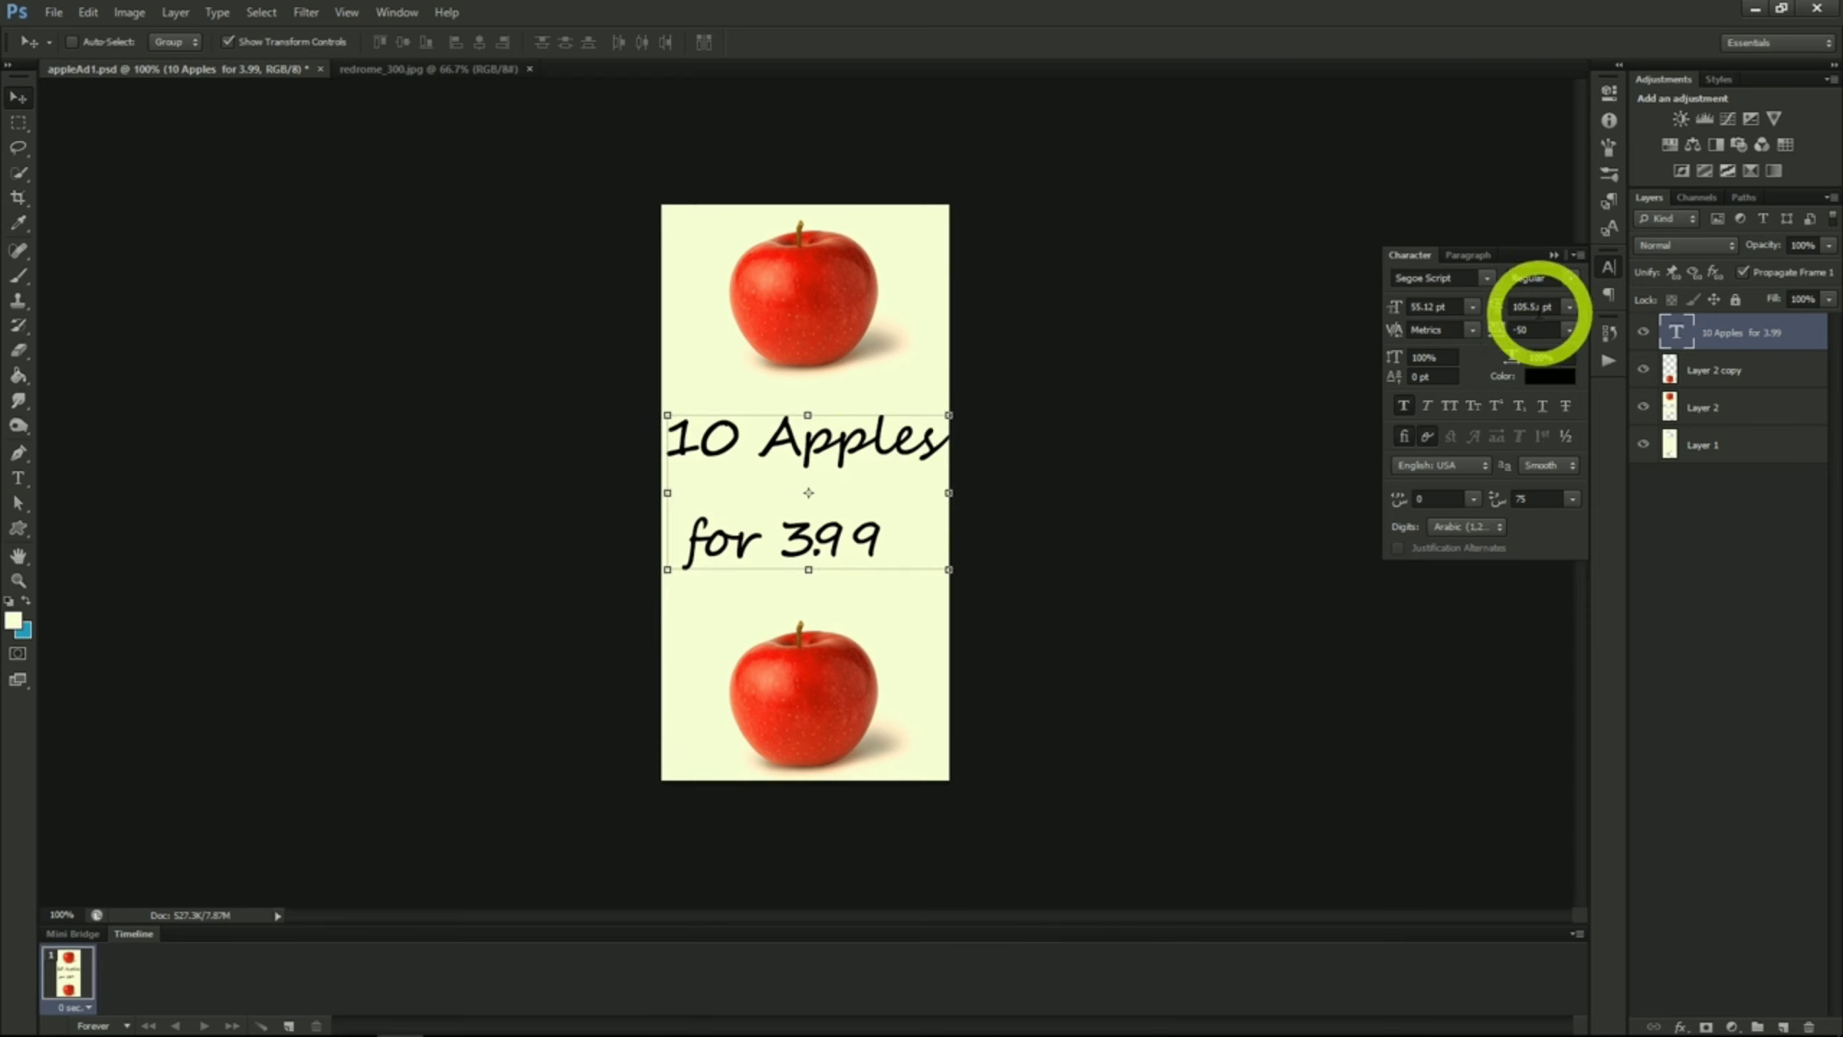
Step: Centre-align the two text lines and move the text back onto the canvas between the apples
click(1476, 258)
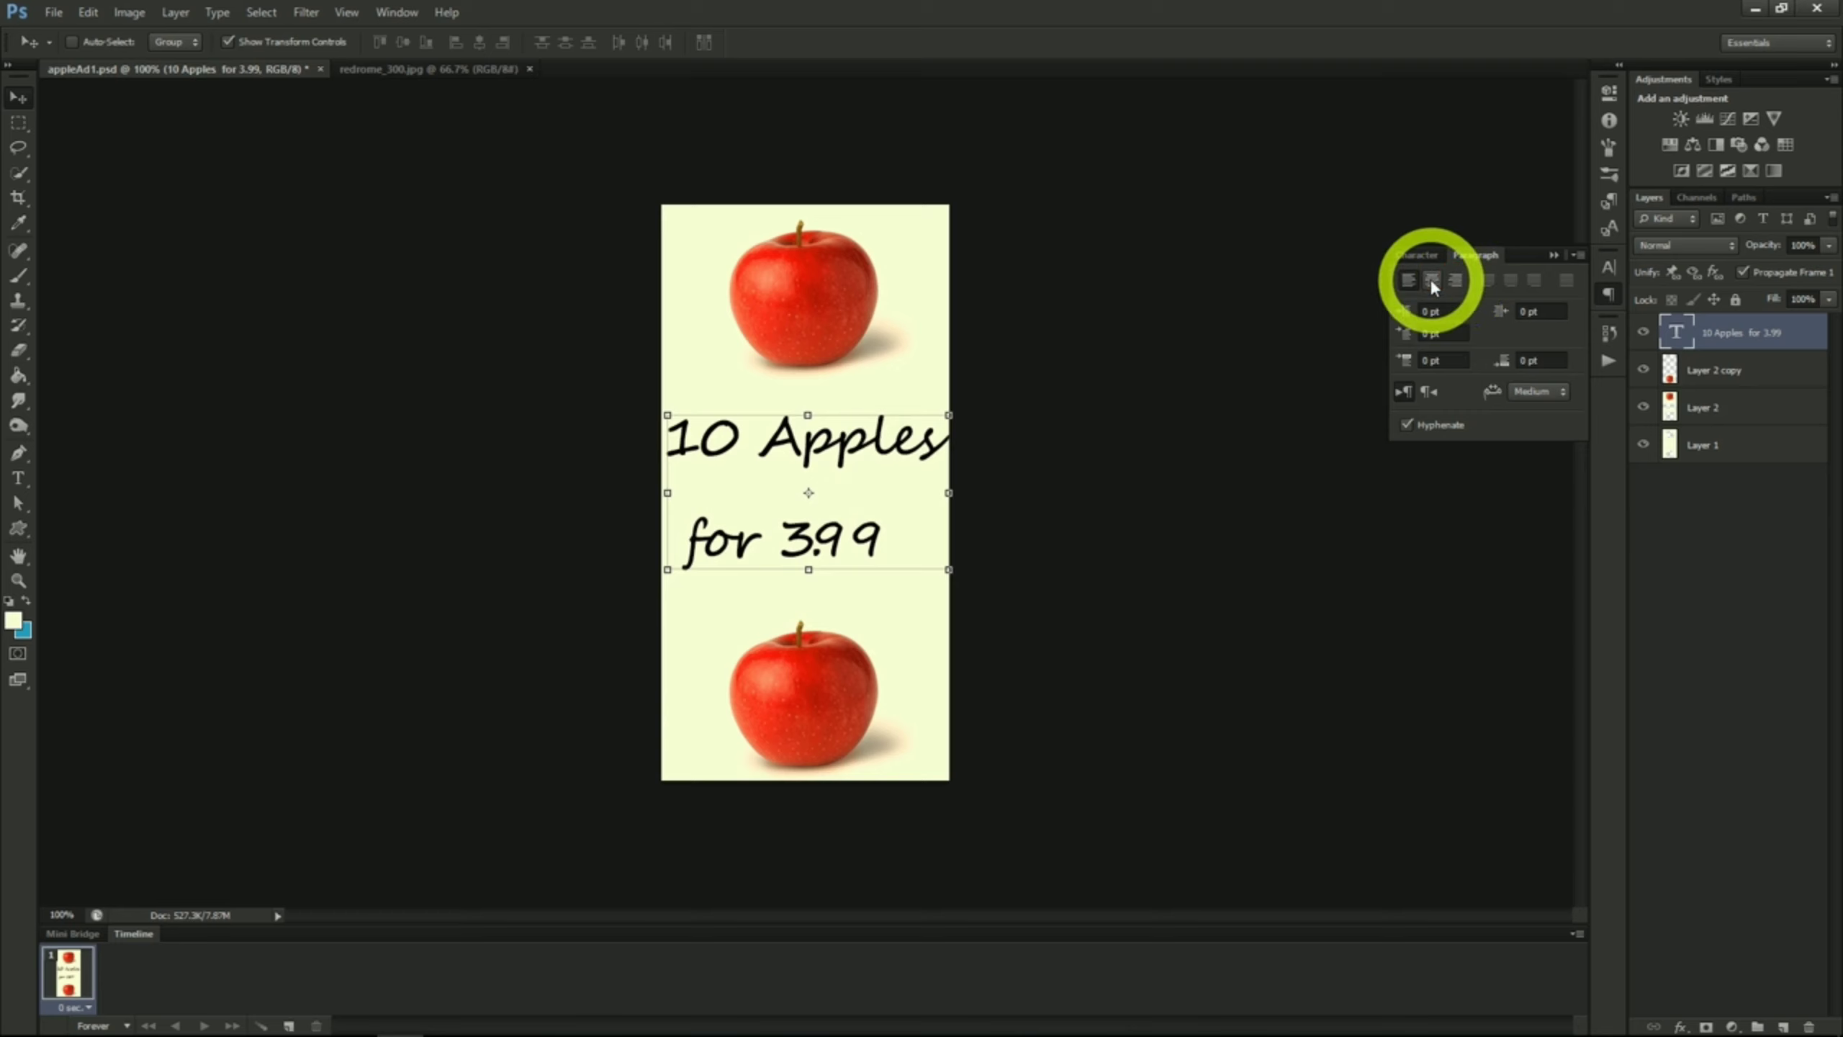
click(1432, 282)
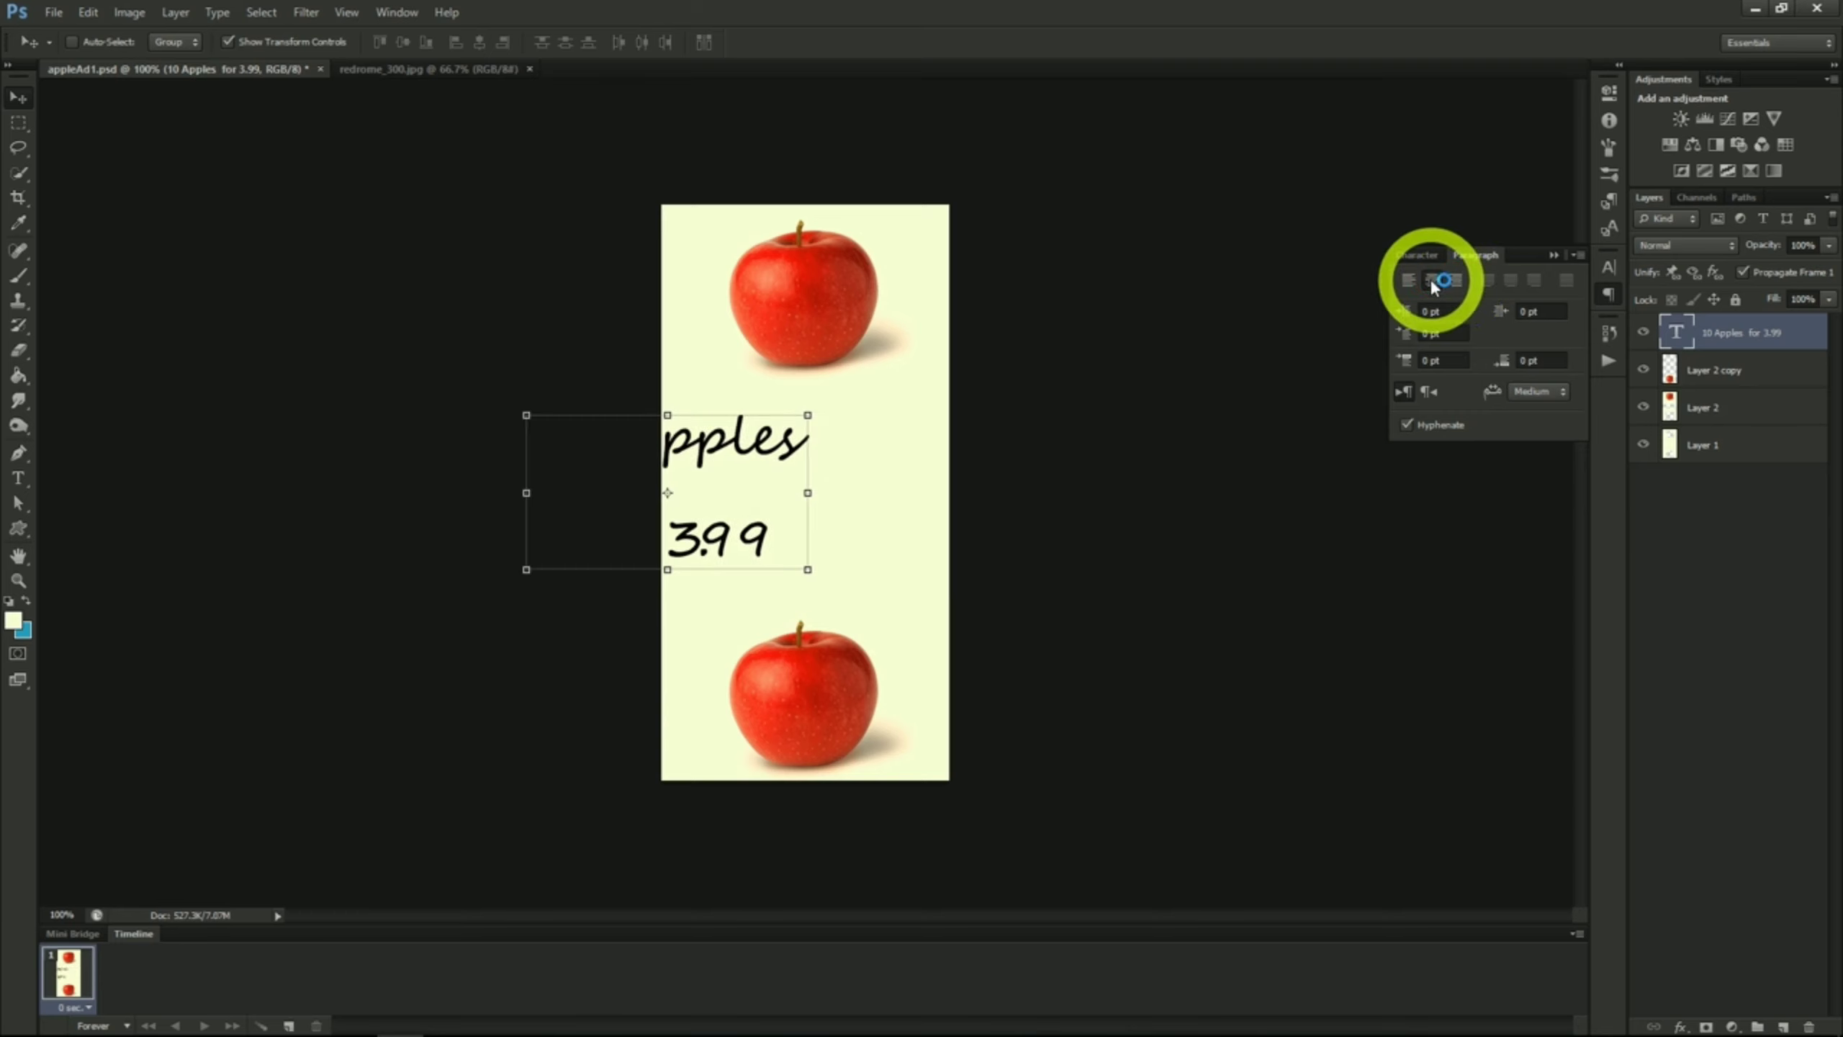
drag(897, 502, 1034, 501)
Step: Set the text's font size to 44.12 pt and its leading to 52.53 pt
click(1418, 263)
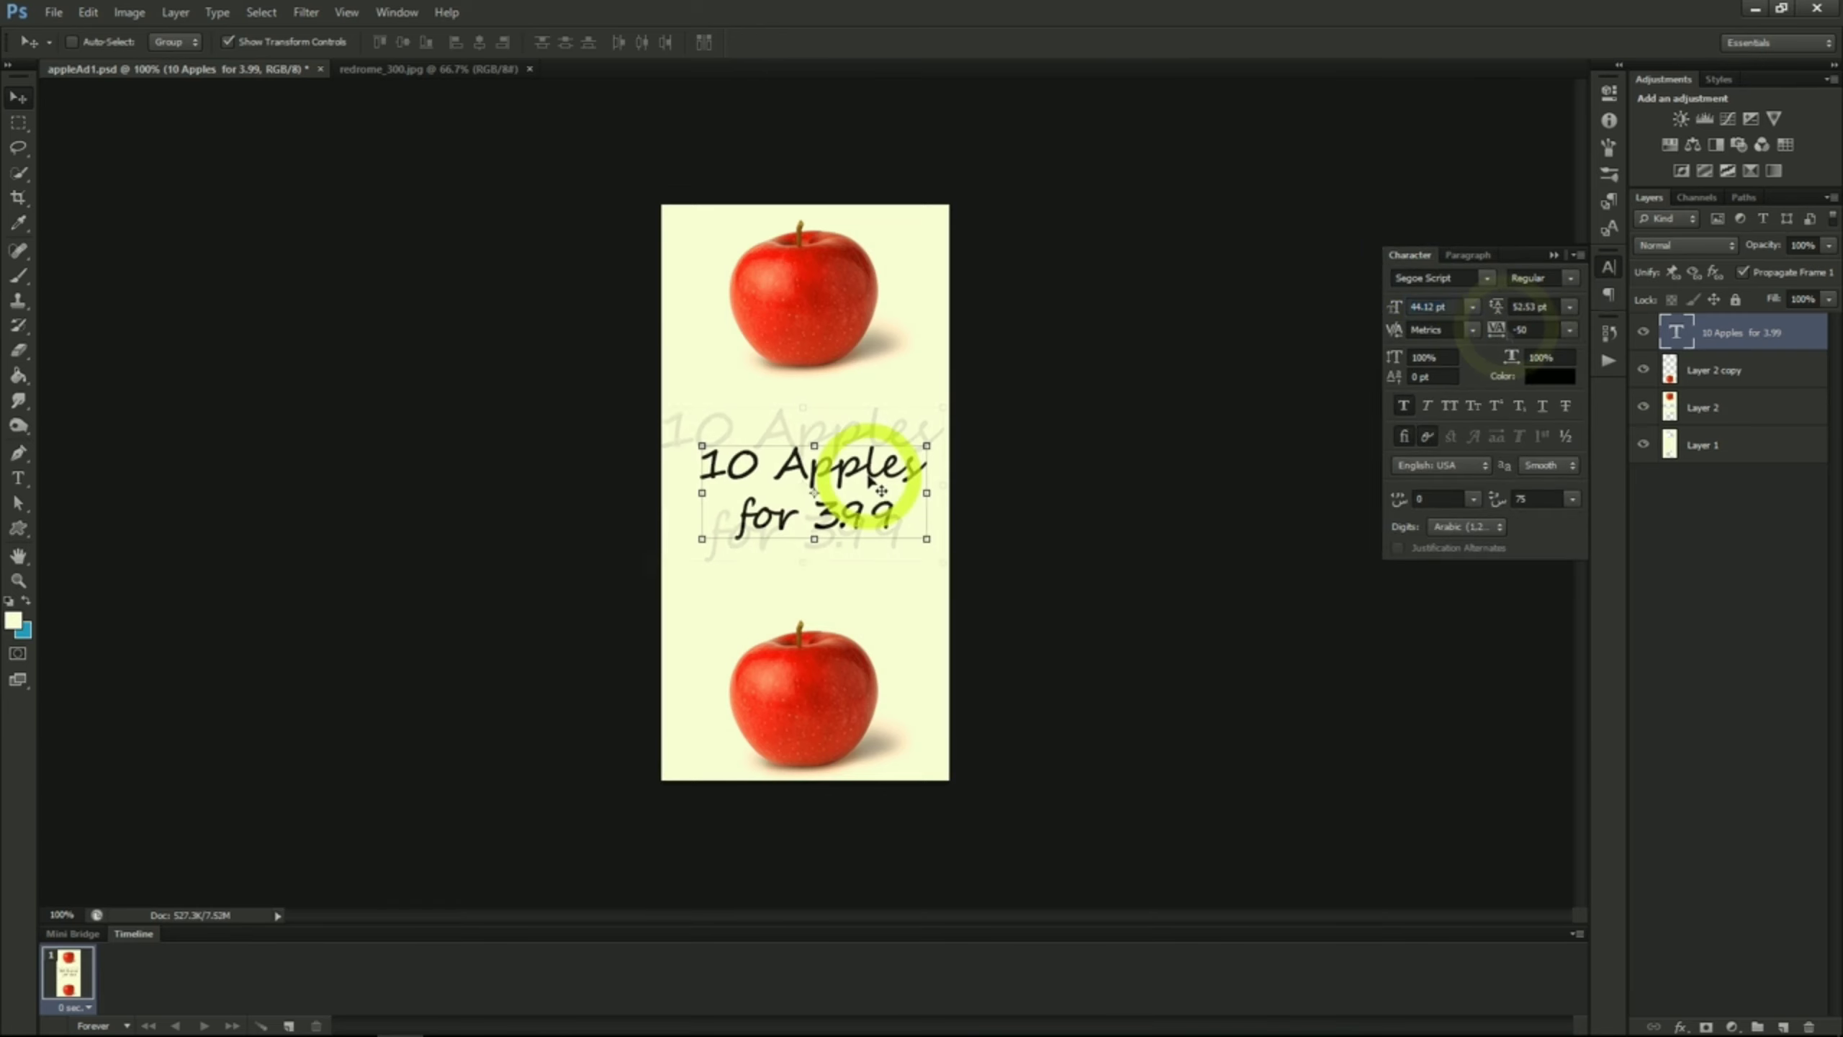